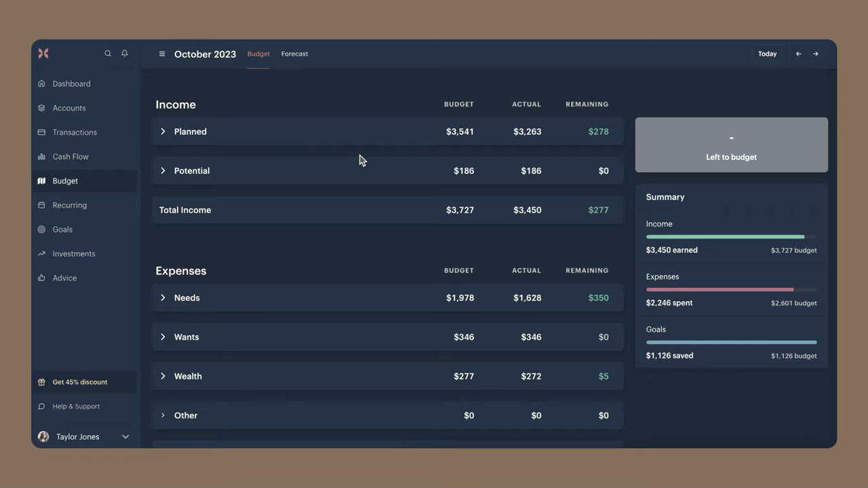
# Look through the October 2023 budget groups and the account list, including the cash, investment, loan and other liability accounts
pyautogui.scroll(-3, 360, 160)
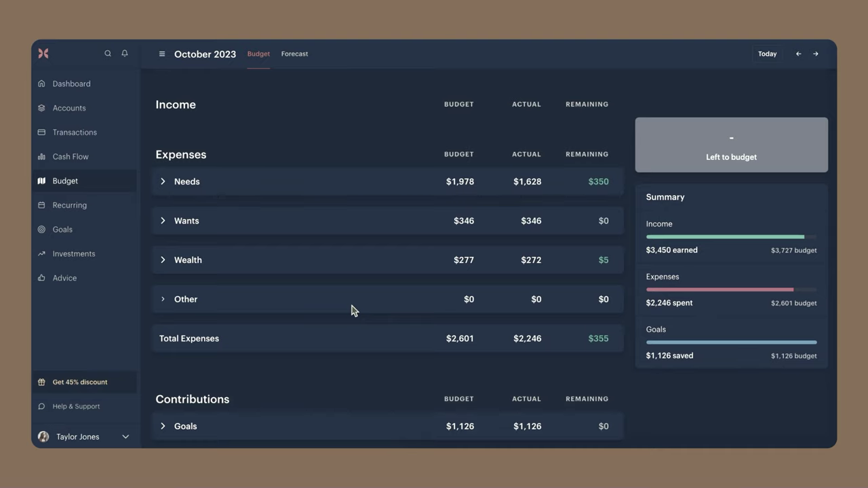
pyautogui.scroll(-2, 352, 310)
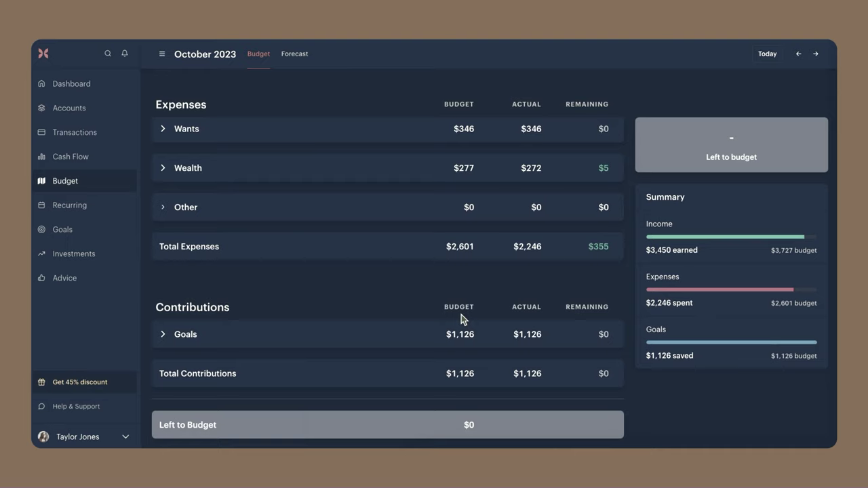
pyautogui.click(88, 111)
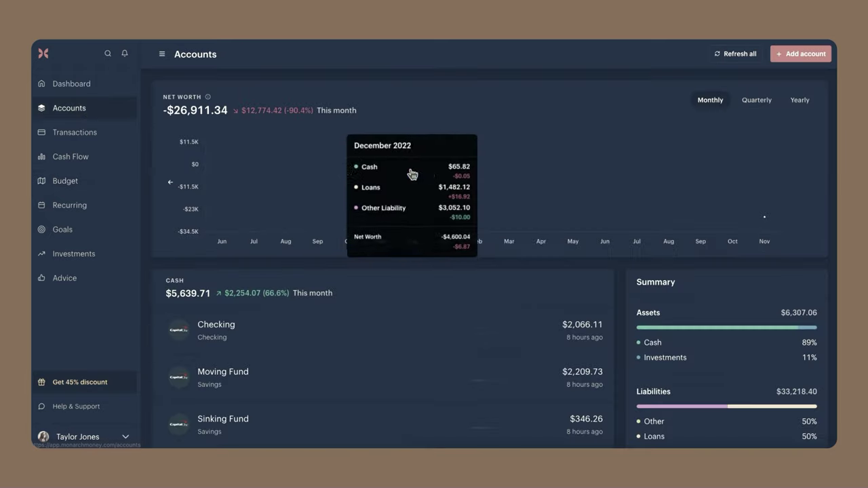
pyautogui.scroll(-3, 483, 178)
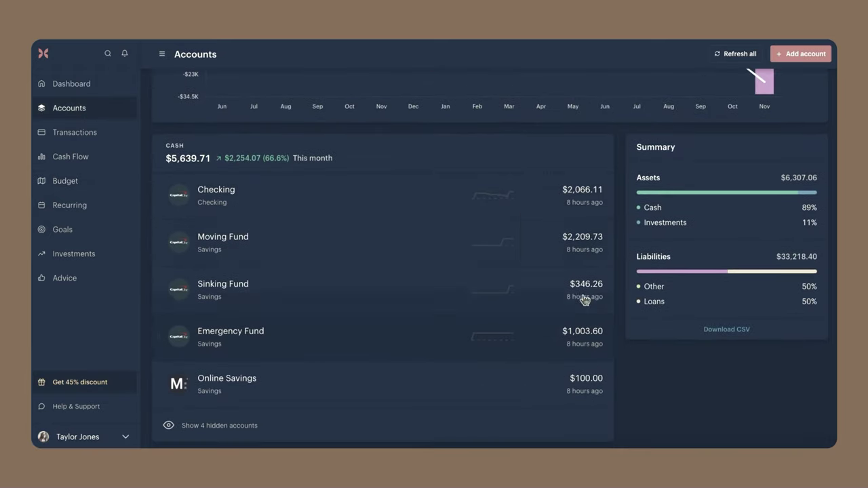
pyautogui.moveTo(584, 298)
pyautogui.scroll(-10, 465, 233)
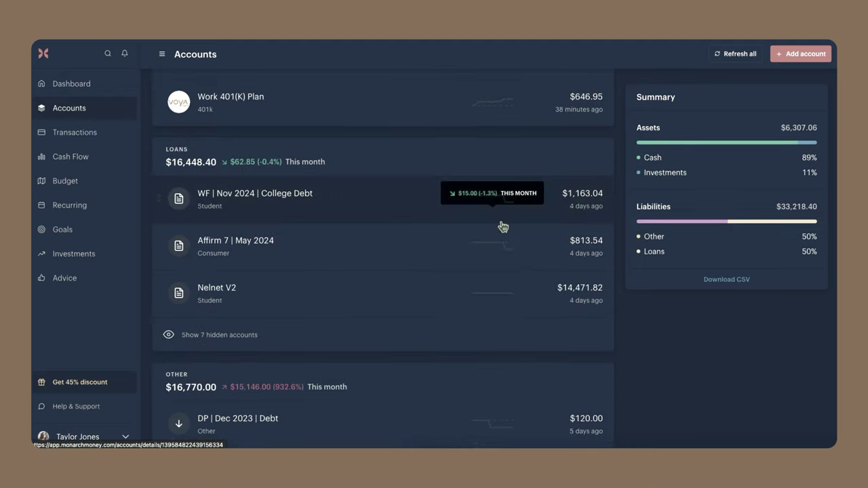
pyautogui.scroll(-3, 405, 274)
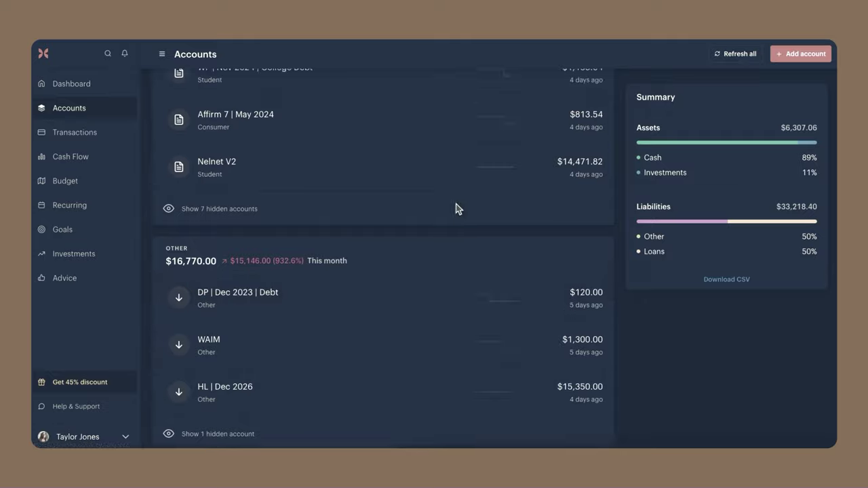
pyautogui.scroll(4, 407, 169)
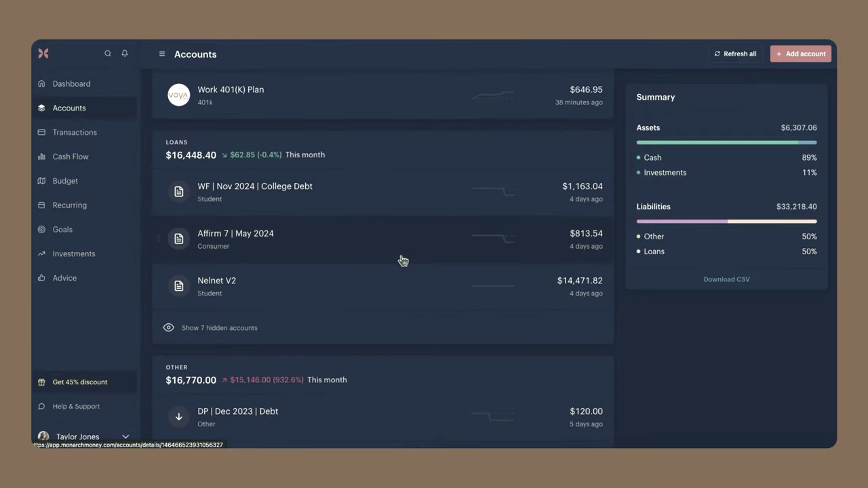
pyautogui.scroll(-1, 373, 251)
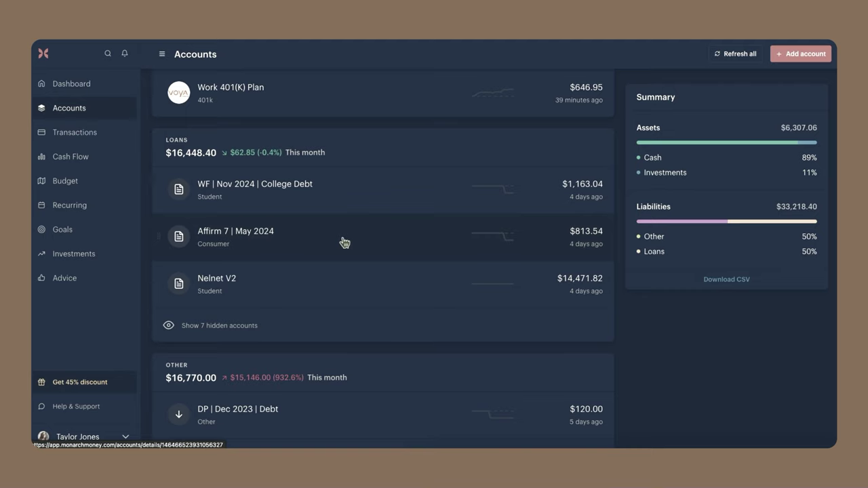
# Open the Affirm 7 | May 2024 loan account and look over its balance chart and transactions
pyautogui.click(333, 242)
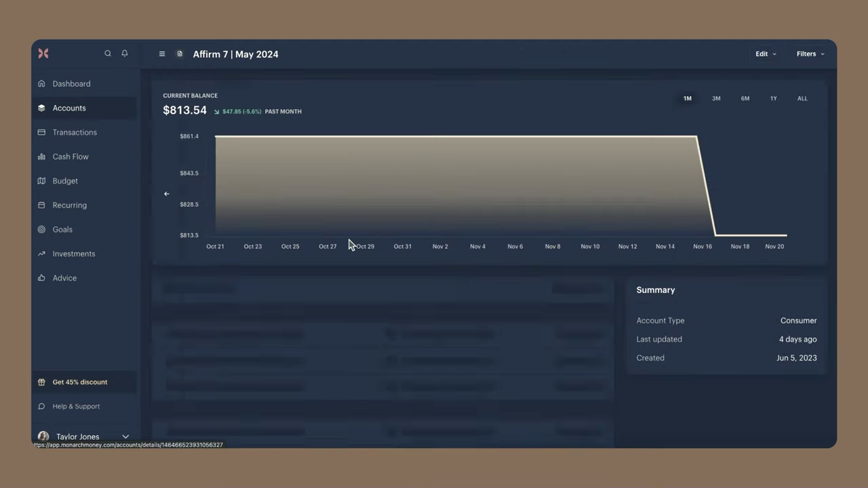
pyautogui.scroll(-2, 384, 257)
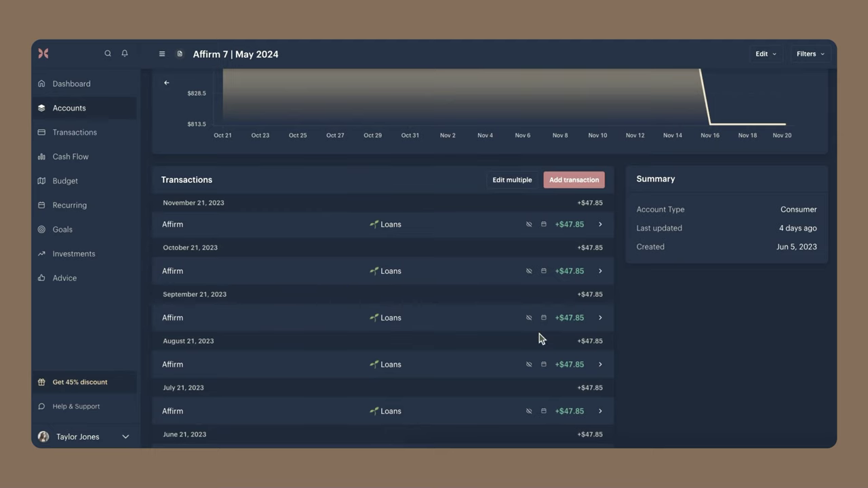
pyautogui.scroll(2, 563, 271)
# In the Affirm 7 account settings, switch hiding transactions from cash flow & budgets off and back on, leaving without changes
pyautogui.click(760, 57)
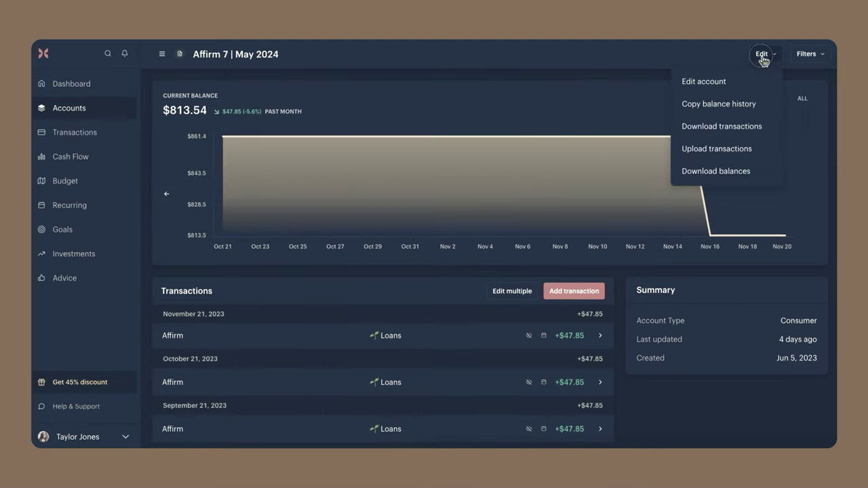
pyautogui.click(698, 83)
pyautogui.scroll(-3, 532, 161)
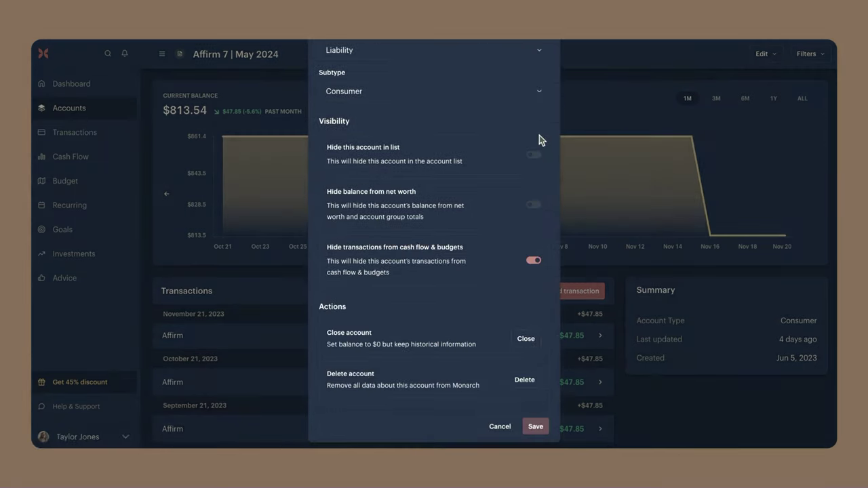
pyautogui.click(534, 260)
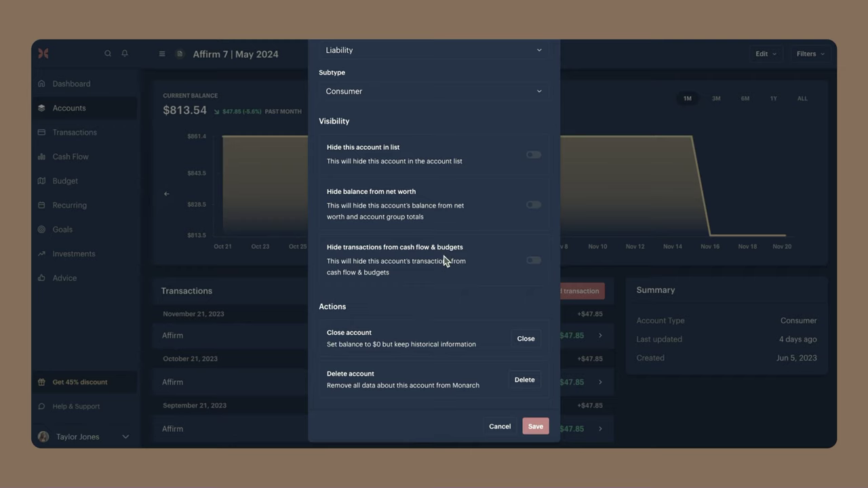
pyautogui.click(535, 262)
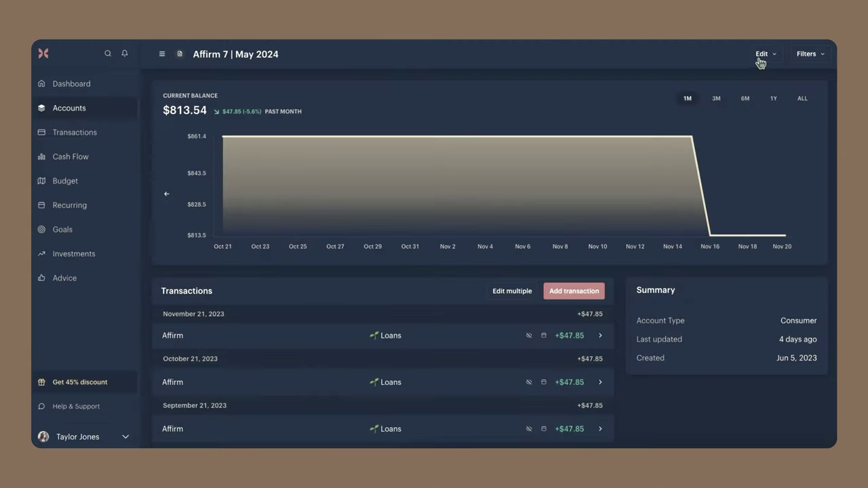
# Turn off hiding transactions from cash flow & budgets for the Affirm 7 account and save the settings
pyautogui.click(762, 55)
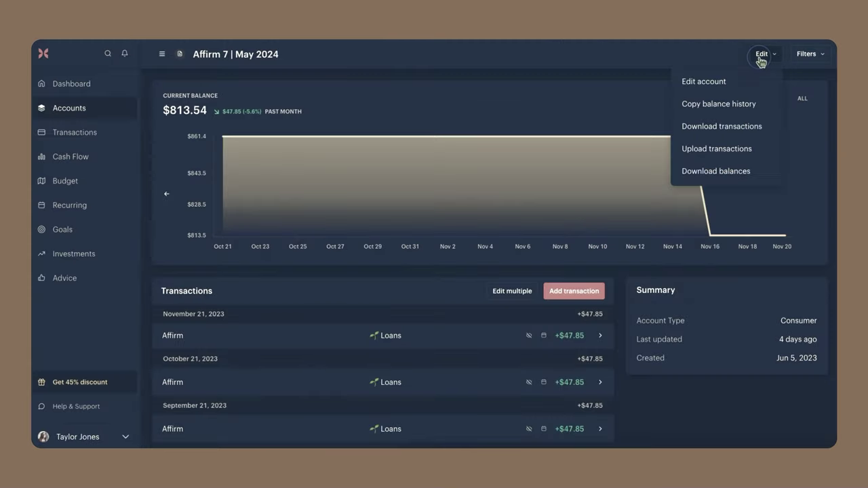
pyautogui.click(739, 81)
pyautogui.scroll(-3, 480, 235)
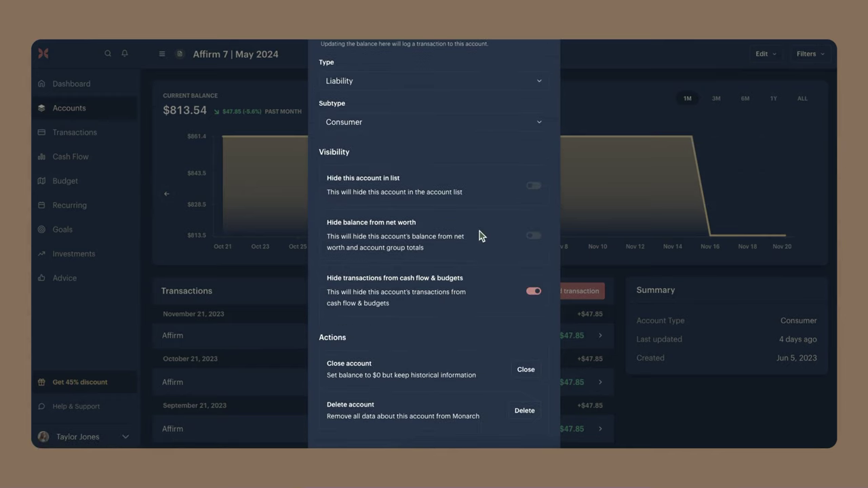
pyautogui.click(534, 293)
pyautogui.scroll(-1, 514, 261)
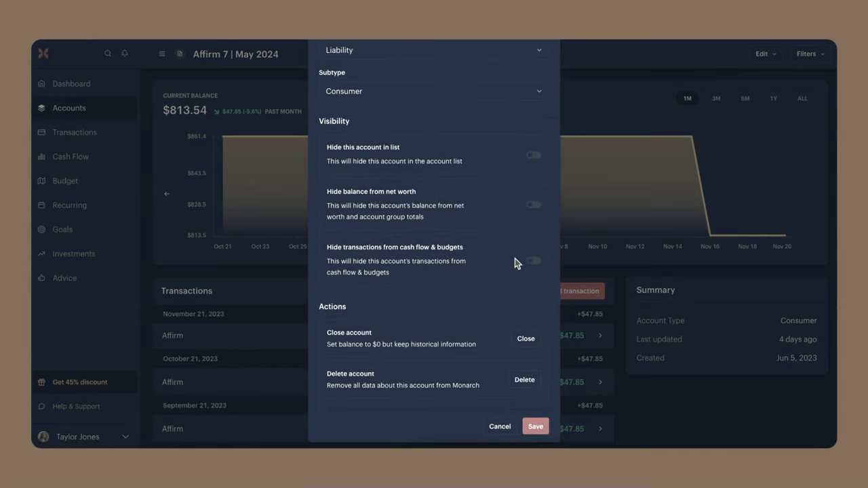
pyautogui.click(534, 425)
# In the October 2023 budget, expand the Wealth expenses and examine the transactions counted in the Loans category
pyautogui.click(74, 182)
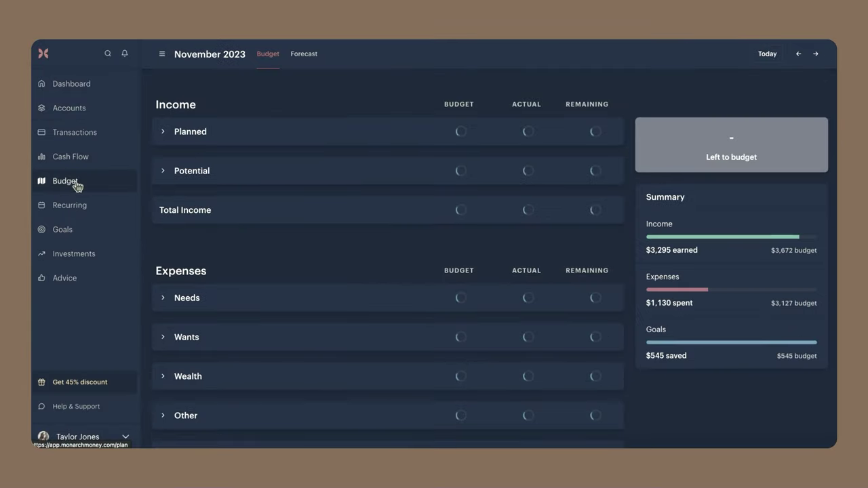
pyautogui.click(164, 303)
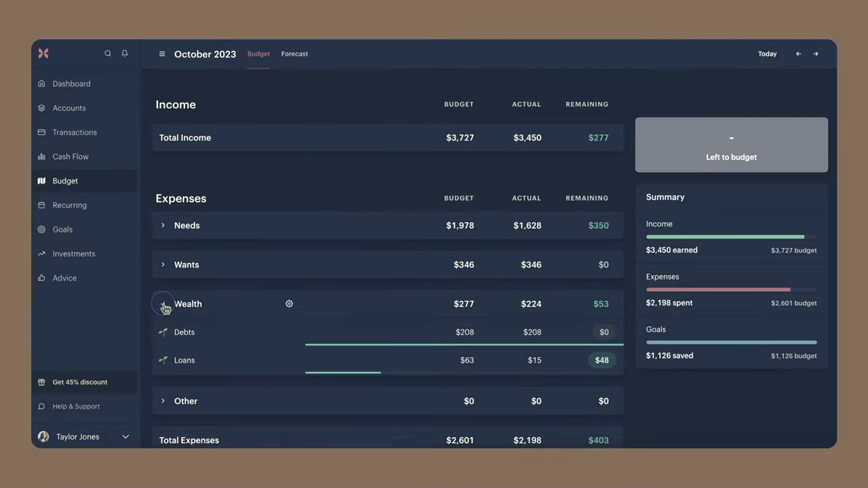
pyautogui.scroll(-2, 394, 237)
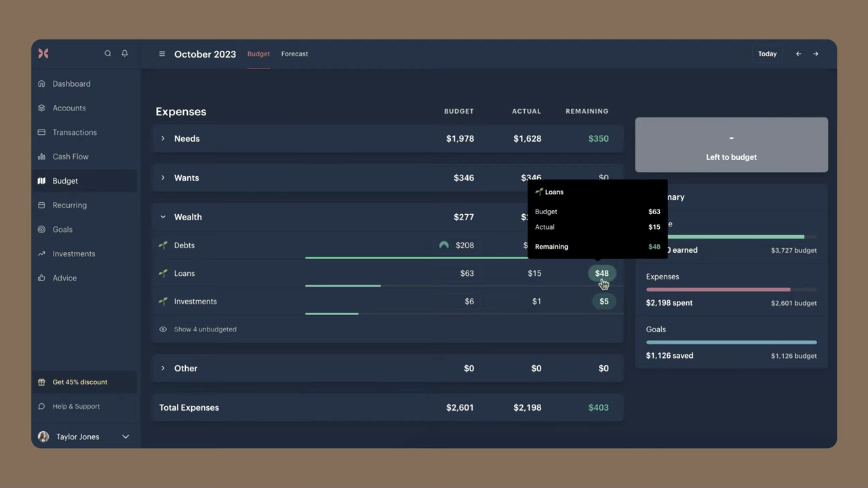
pyautogui.click(276, 273)
pyautogui.moveTo(584, 382)
pyautogui.mouseDown()
pyautogui.moveTo(557, 380)
pyautogui.moveTo(569, 380)
pyautogui.mouseUp()
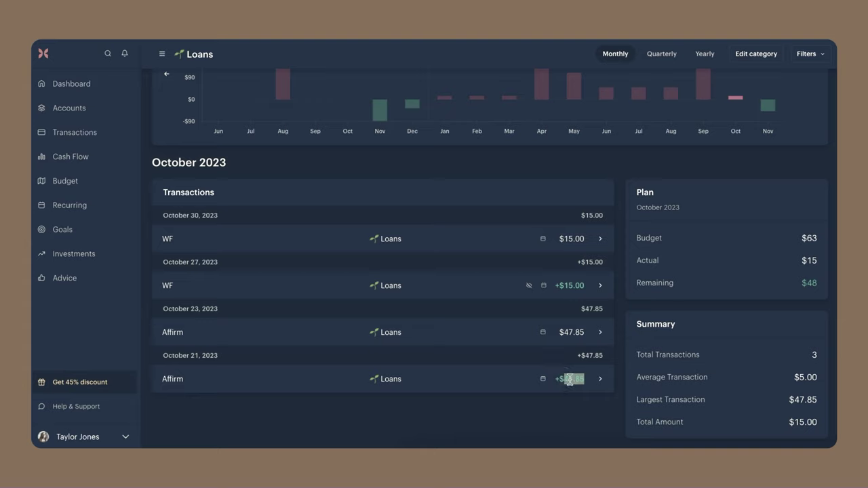
pyautogui.click(569, 379)
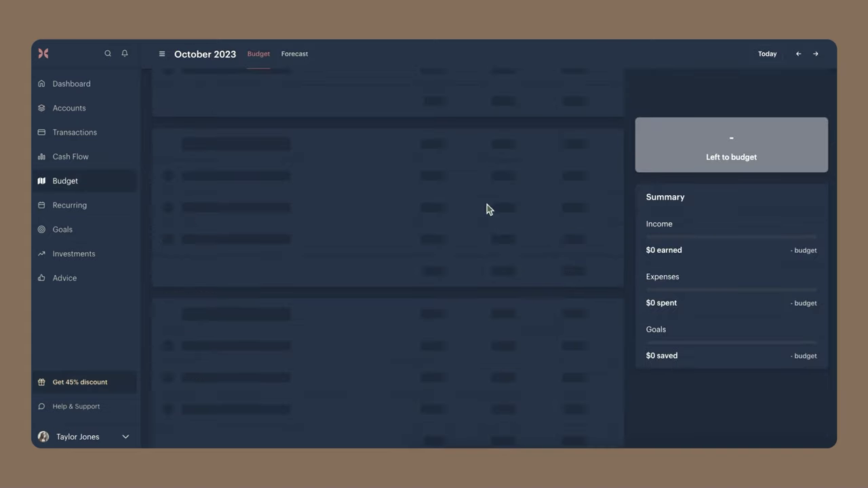
pyautogui.moveTo(614, 278)
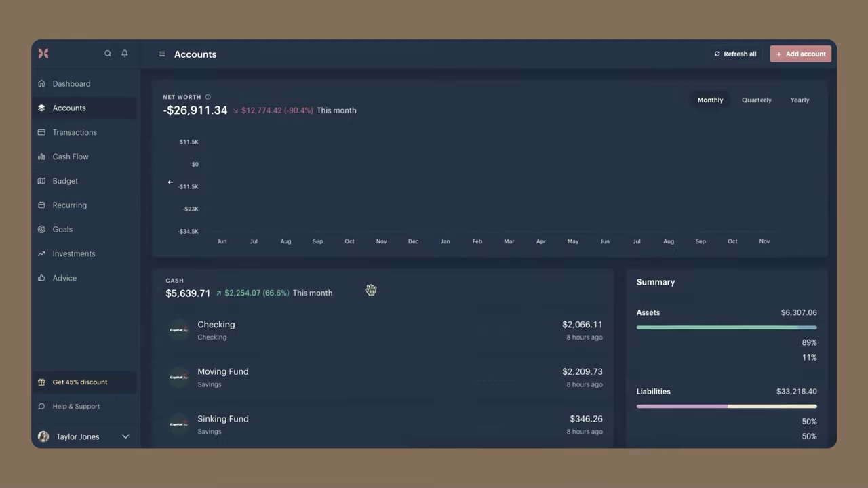
# Reopen the Affirm 7 | May 2024 account, turn on hiding its transactions from cash flow & budgets, and save
pyautogui.scroll(-10, 403, 294)
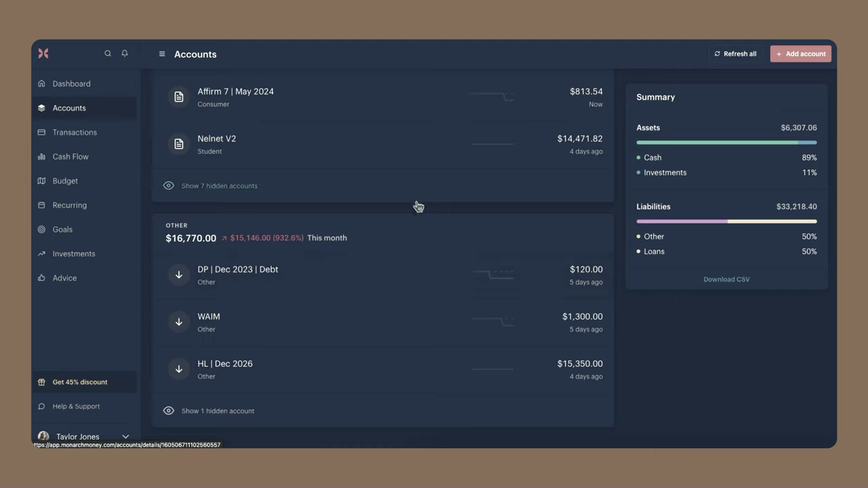
pyautogui.scroll(1, 414, 205)
pyautogui.click(394, 149)
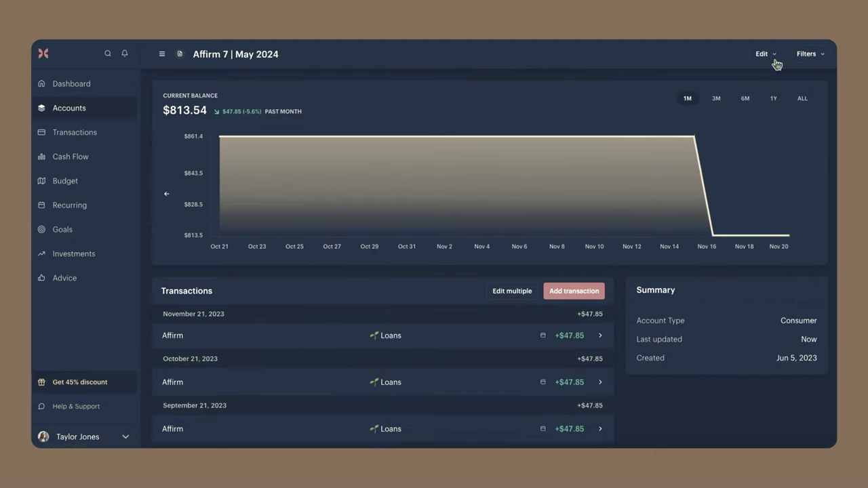
pyautogui.click(765, 55)
pyautogui.click(728, 81)
pyautogui.scroll(-5, 494, 355)
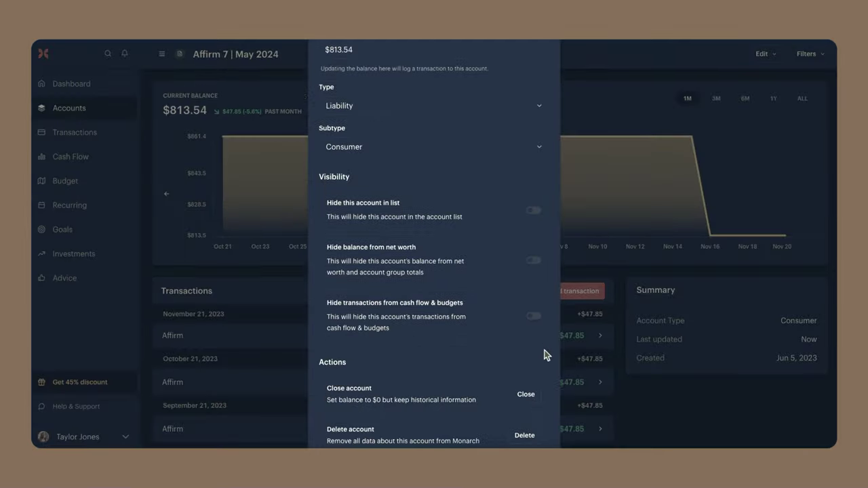
pyautogui.click(535, 317)
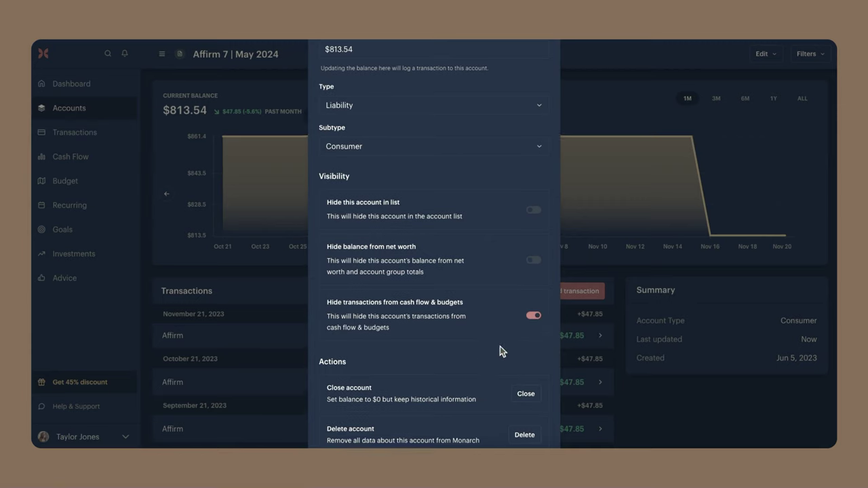
pyautogui.scroll(-2, 512, 379)
pyautogui.click(538, 426)
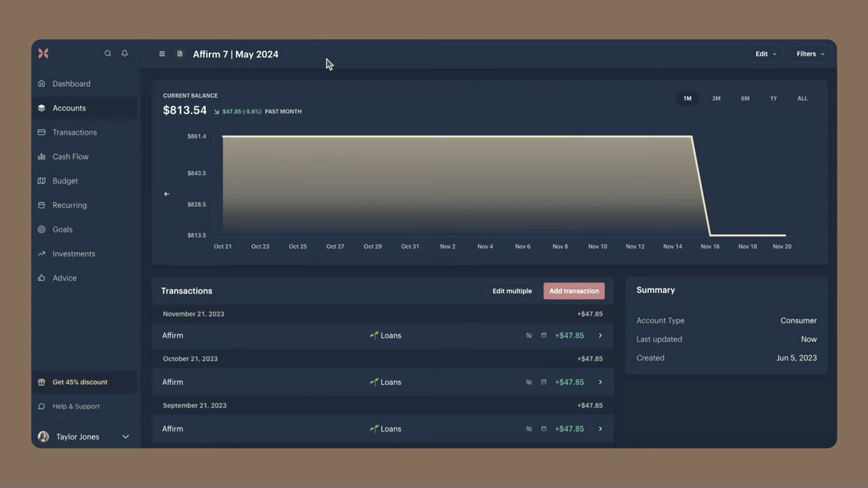
# Return to the account list and open the Work 401(K) Plan to view its balance history and holdings
pyautogui.hotkey('alt', 'Left')
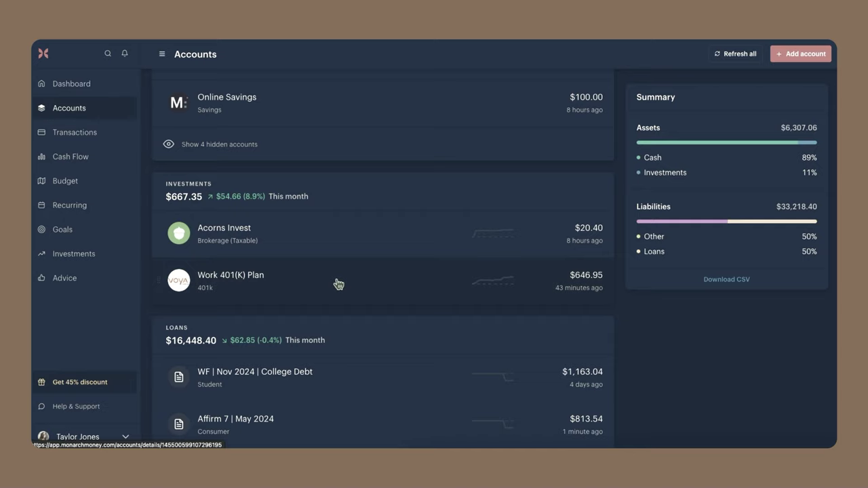
pyautogui.click(272, 284)
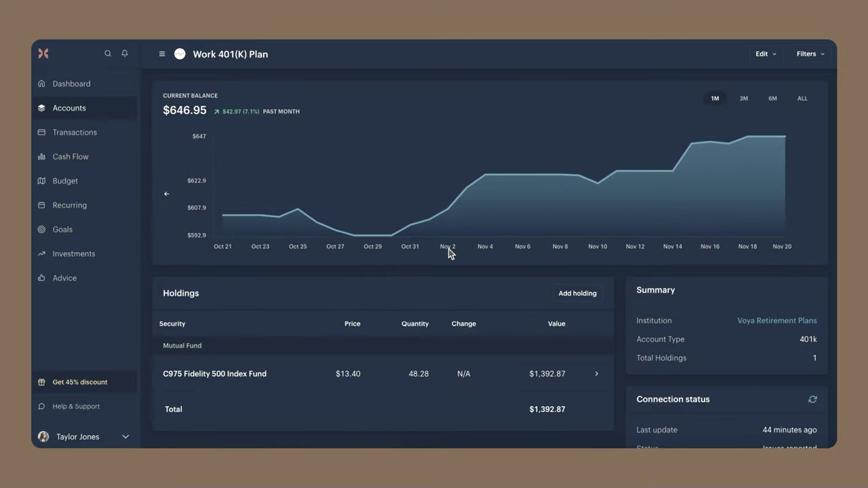
pyautogui.scroll(-1, 379, 344)
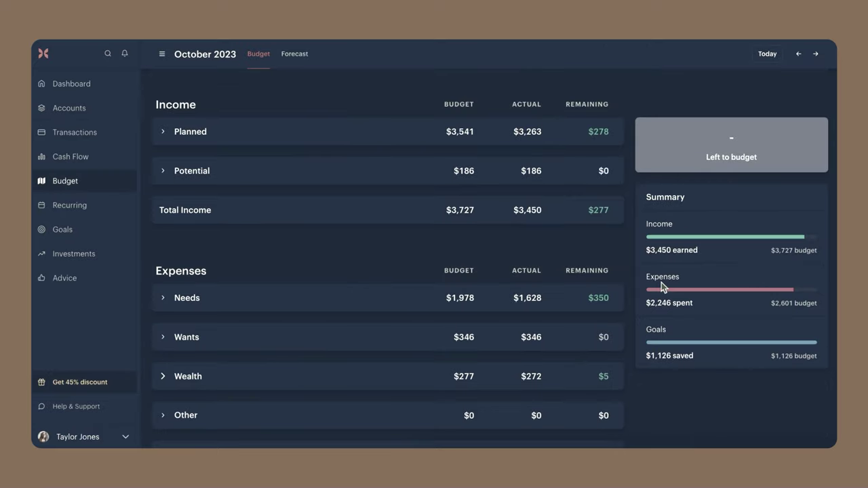
# Inspect the categories inside the Planned and Potential income groups and the Other expense group of the October 2023 budget
pyautogui.click(165, 133)
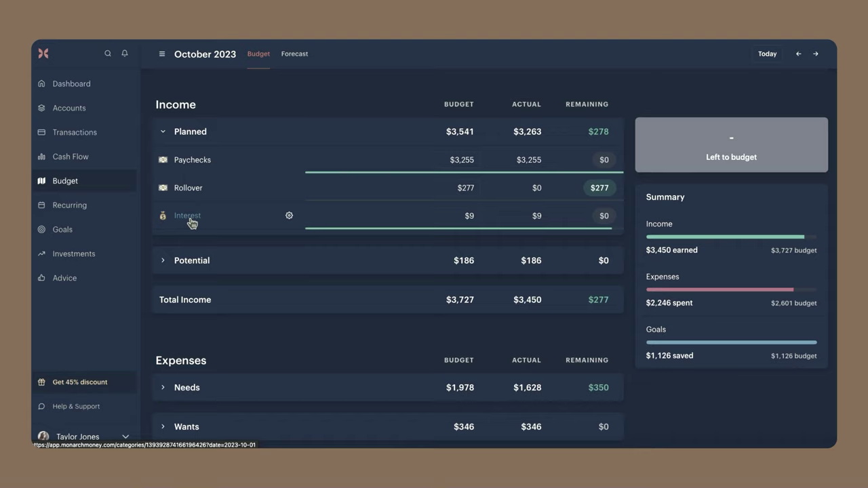
pyautogui.click(163, 131)
pyautogui.click(164, 171)
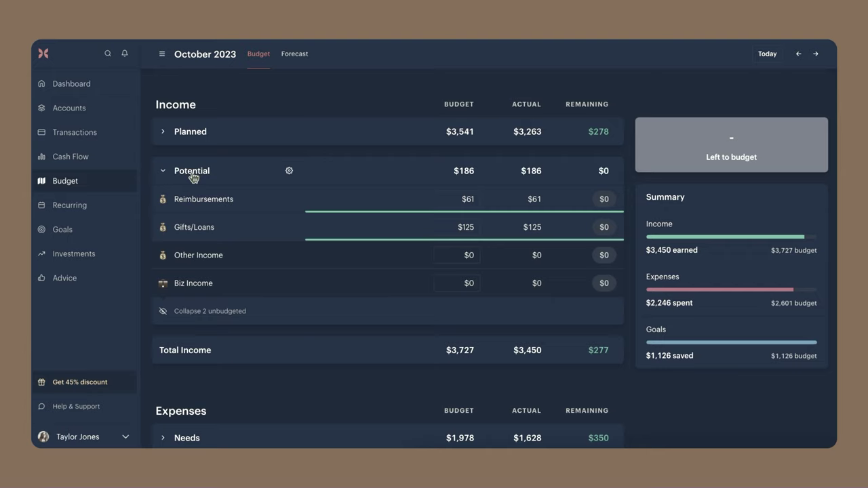
pyautogui.click(193, 177)
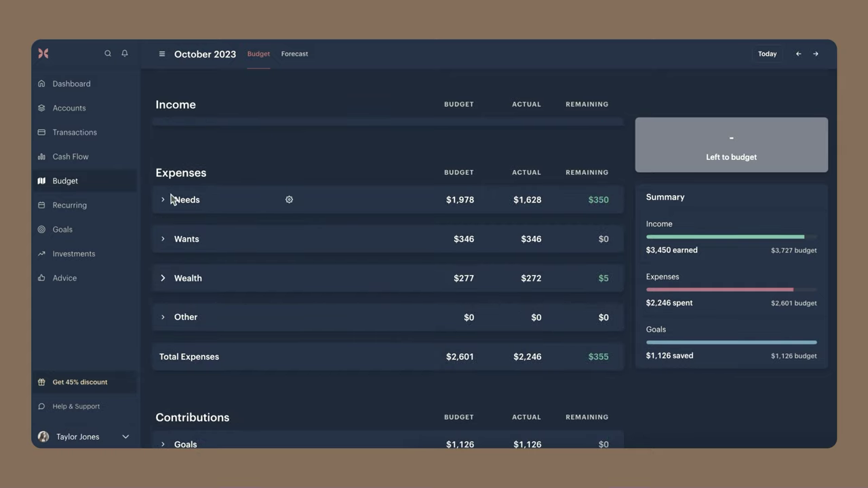
pyautogui.click(167, 319)
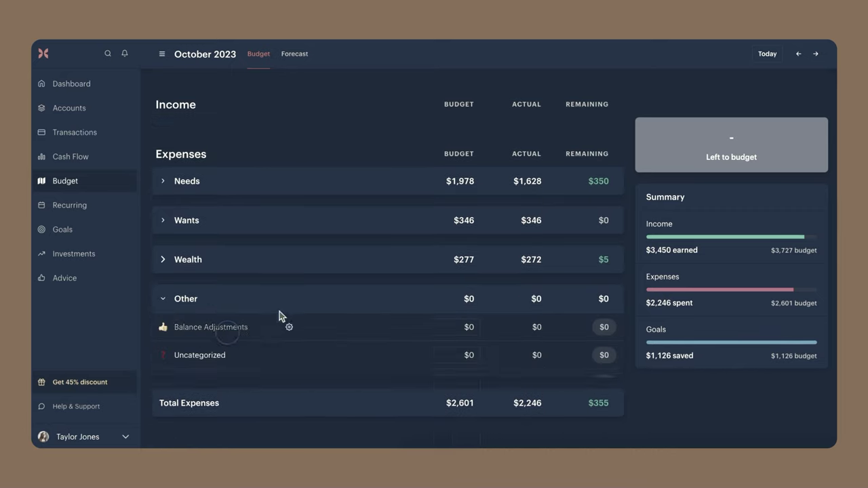
# Review the categories inside the Other, Wants and Wealth expense groups of the October 2023 budget
pyautogui.scroll(-3, 371, 306)
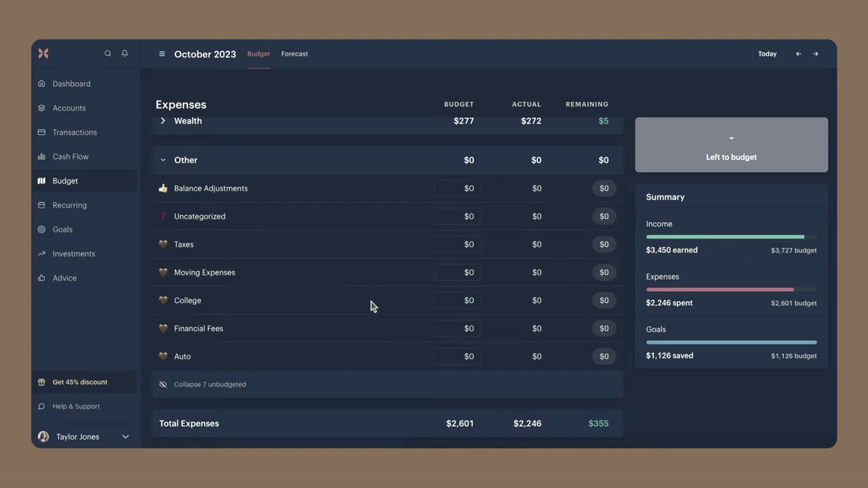
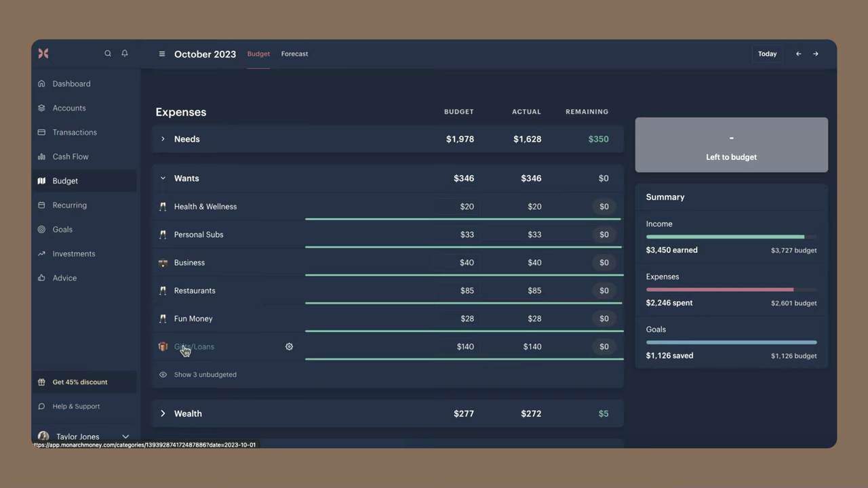
pyautogui.click(178, 174)
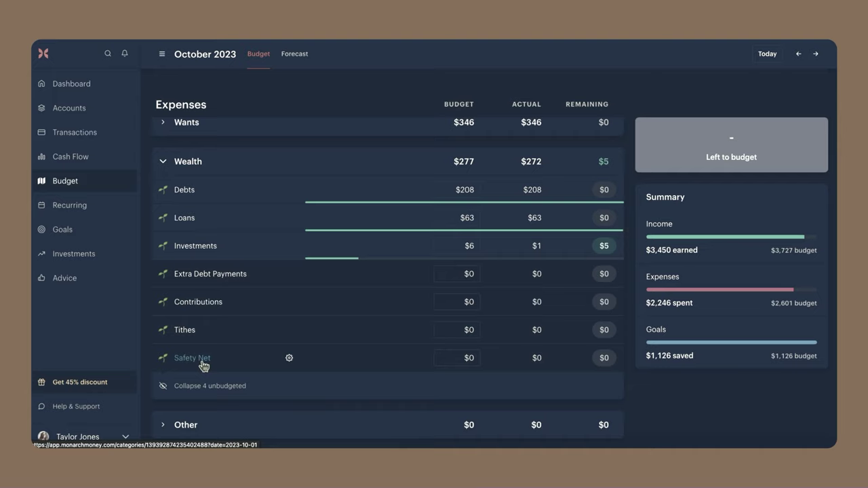
pyautogui.scroll(-10, 202, 366)
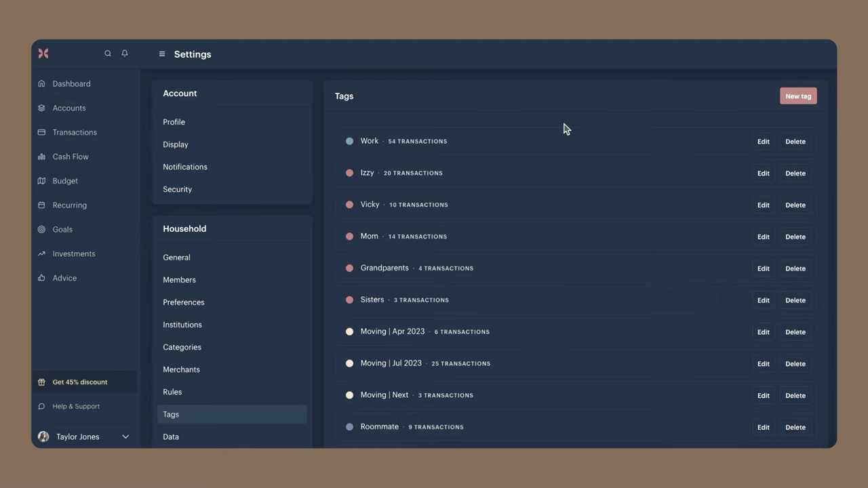
# From the tag settings, view the transactions tagged Moving | Apr 2023 and Moving | Jul 2023, and examine the July tag's total spending
pyautogui.click(465, 332)
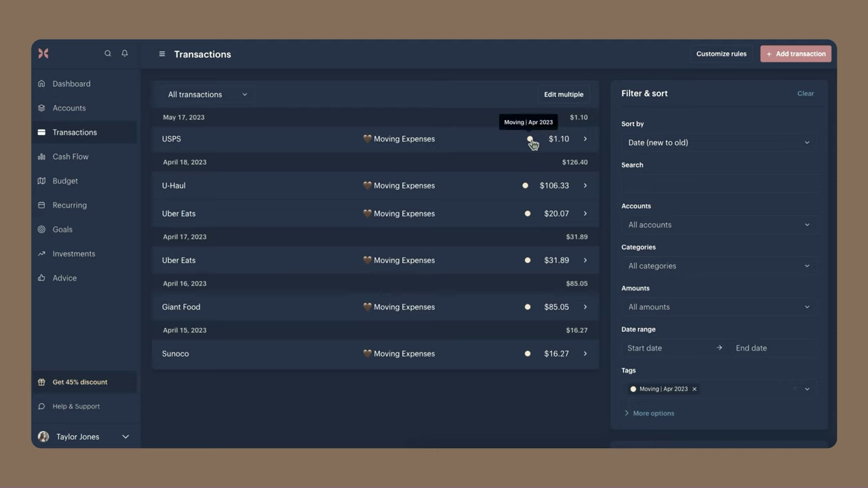
pyautogui.click(528, 356)
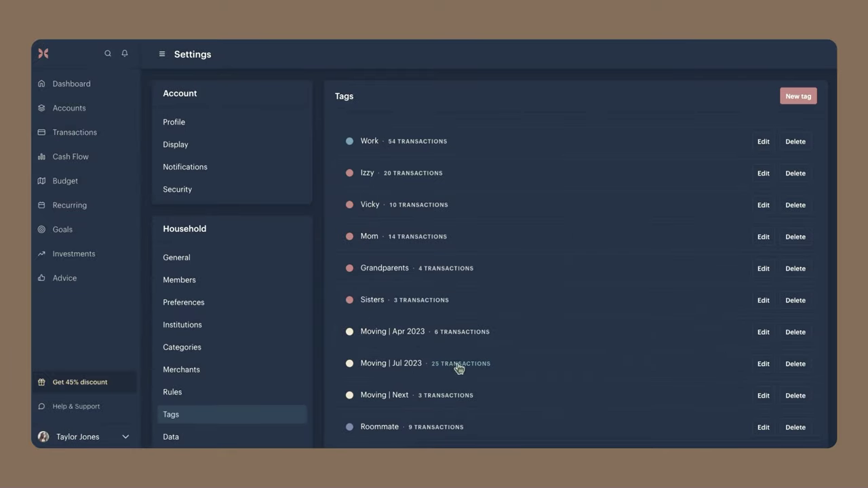
pyautogui.click(456, 366)
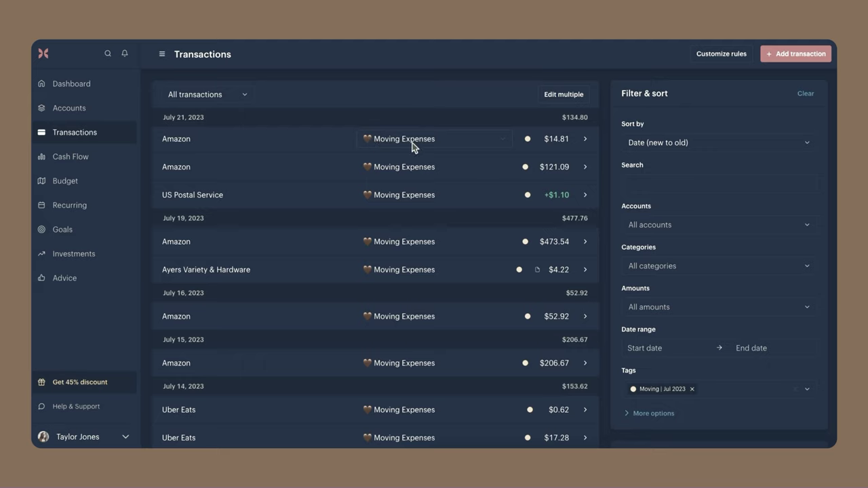
pyautogui.moveTo(527, 144)
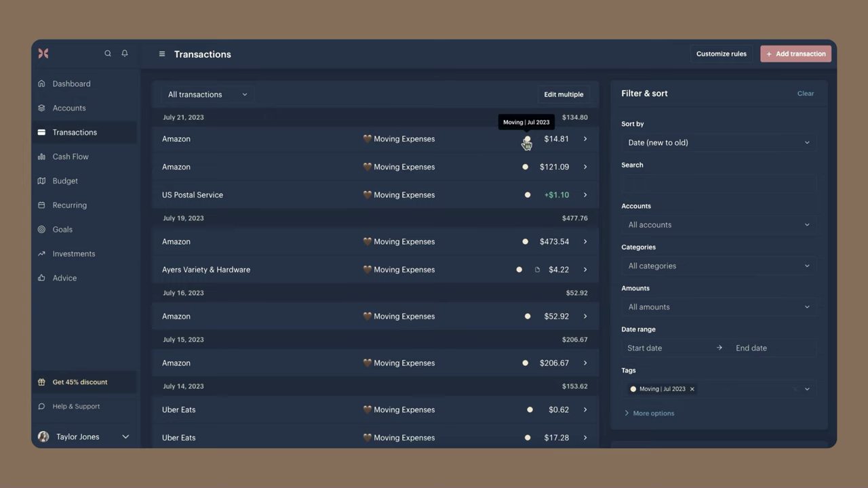
pyautogui.scroll(-5, 813, 214)
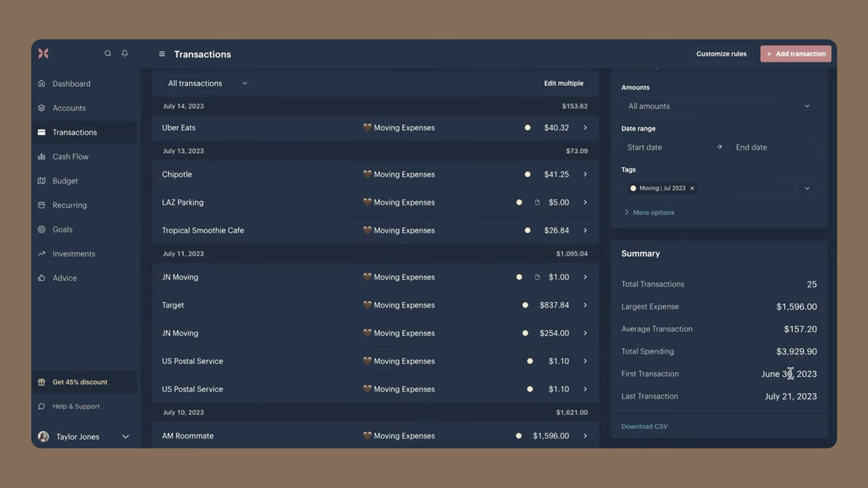
pyautogui.moveTo(775, 351); pyautogui.dragTo(819, 354)
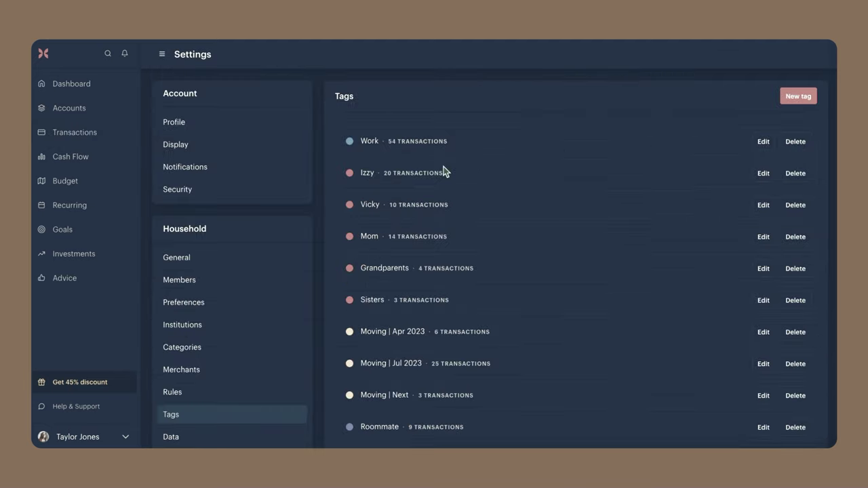
# Look through the remaining tags in the household's tag list
pyautogui.click(429, 84)
pyautogui.scroll(-3, 494, 255)
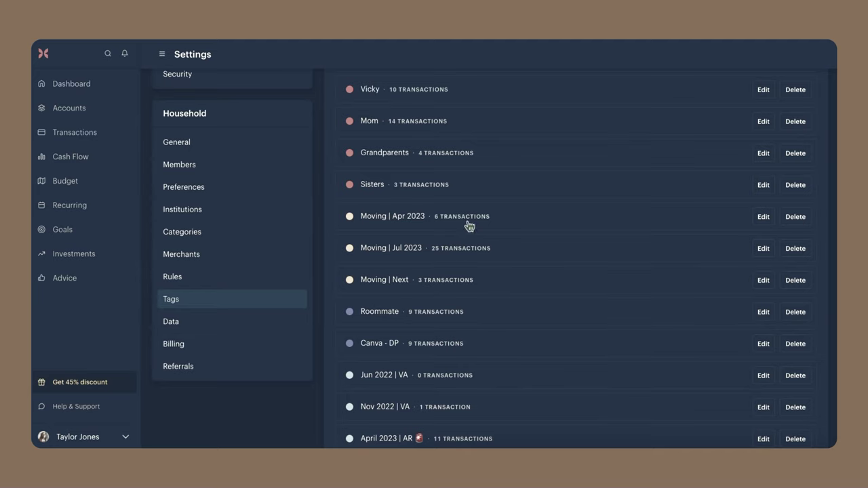
pyautogui.scroll(-3, 449, 214)
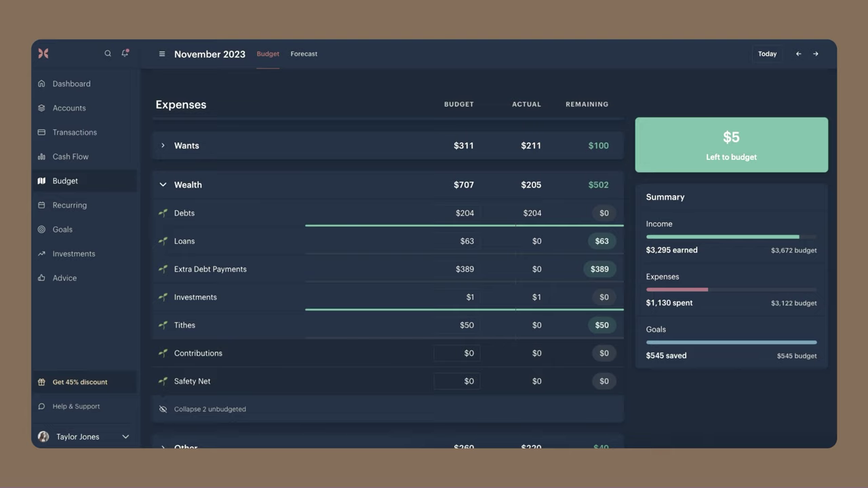
# Set the Contributions category of the November 2023 budget to $5 and review the amount left to budget and the goal contributions
pyautogui.click(195, 356)
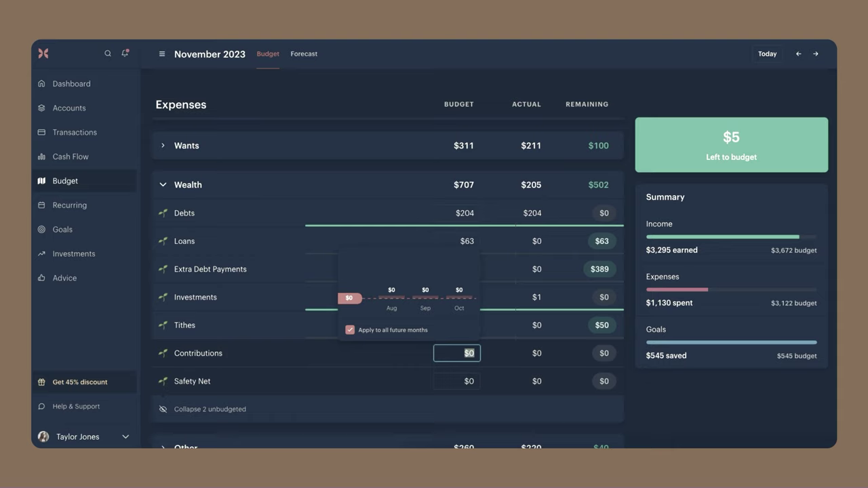
pyautogui.write('5')
pyautogui.press('Return')
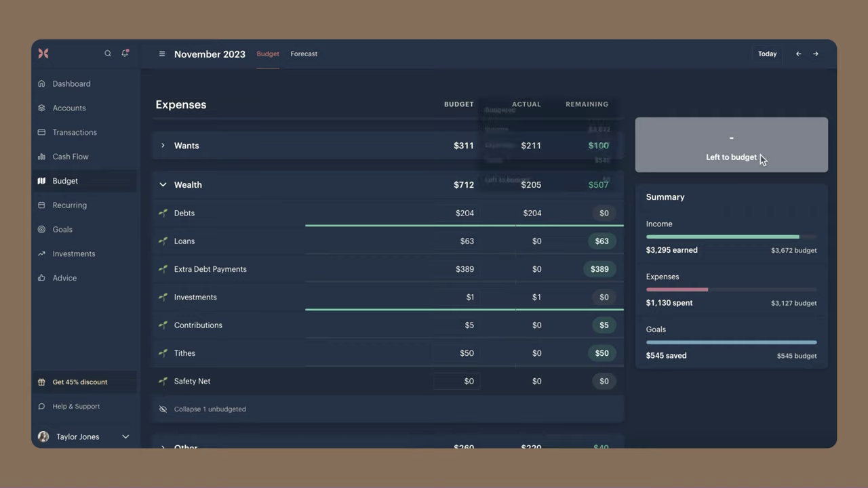
pyautogui.moveTo(746, 149)
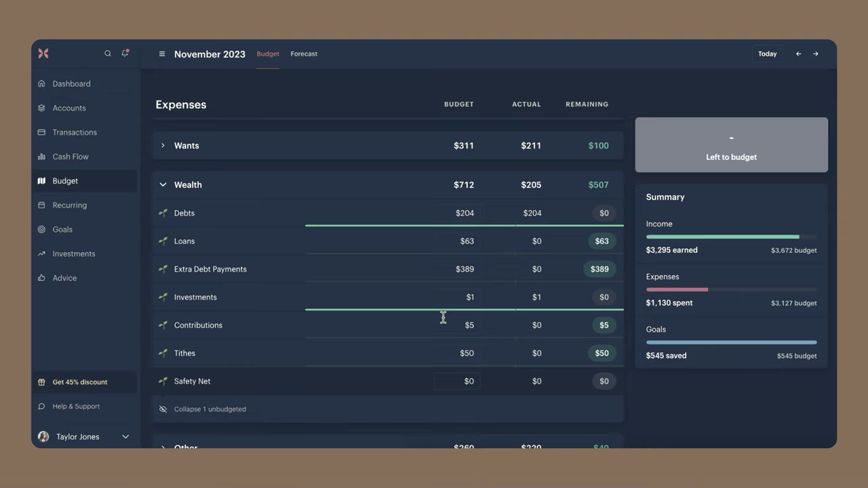
pyautogui.scroll(-10, 443, 317)
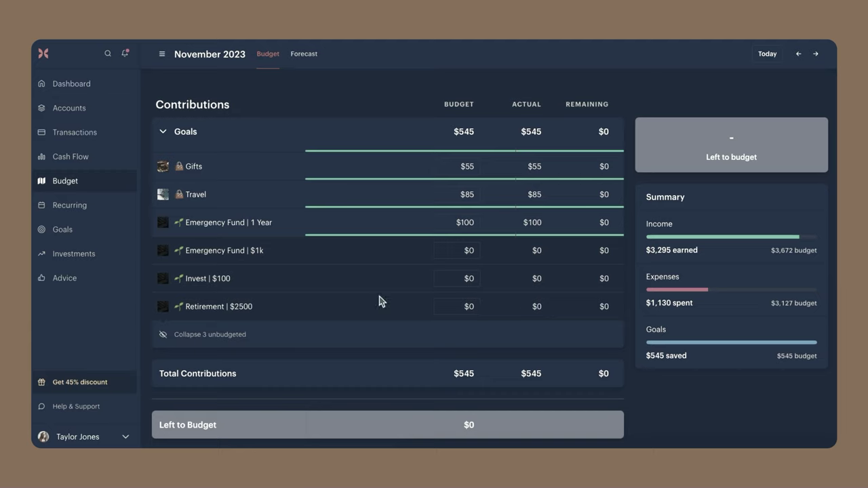
# Start adding a manual account of the asset type Other to the accounts
pyautogui.click(110, 111)
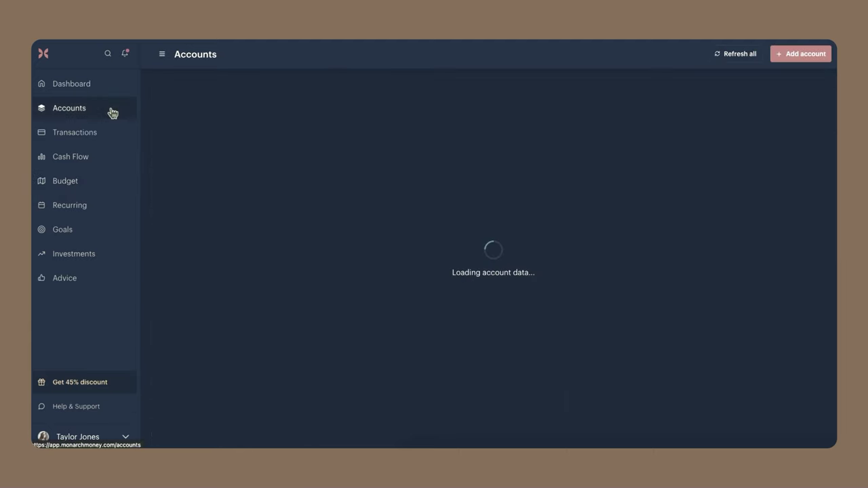
pyautogui.click(810, 55)
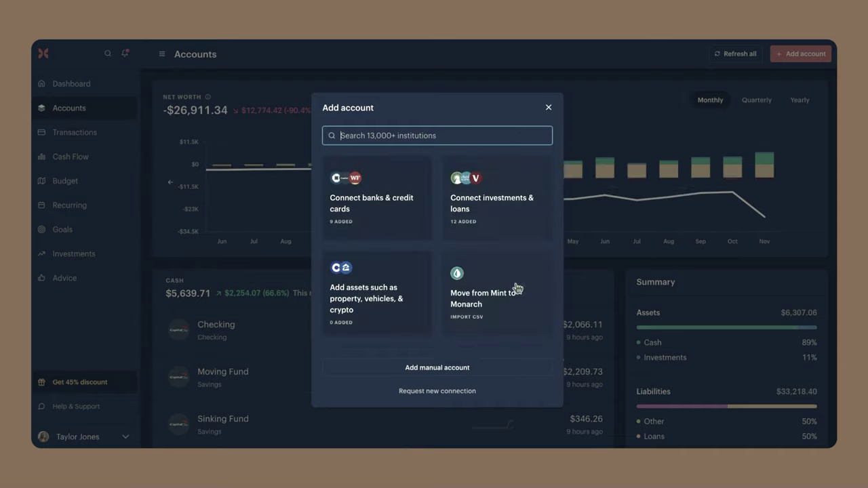
pyautogui.click(468, 368)
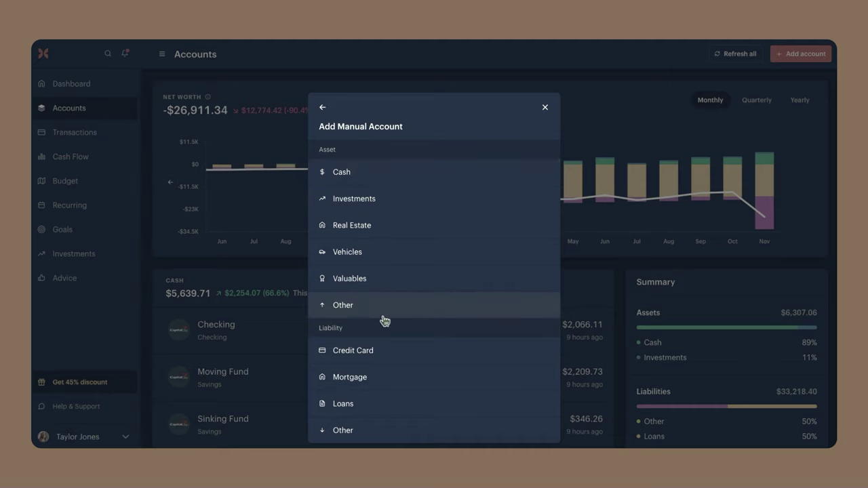
pyautogui.click(358, 306)
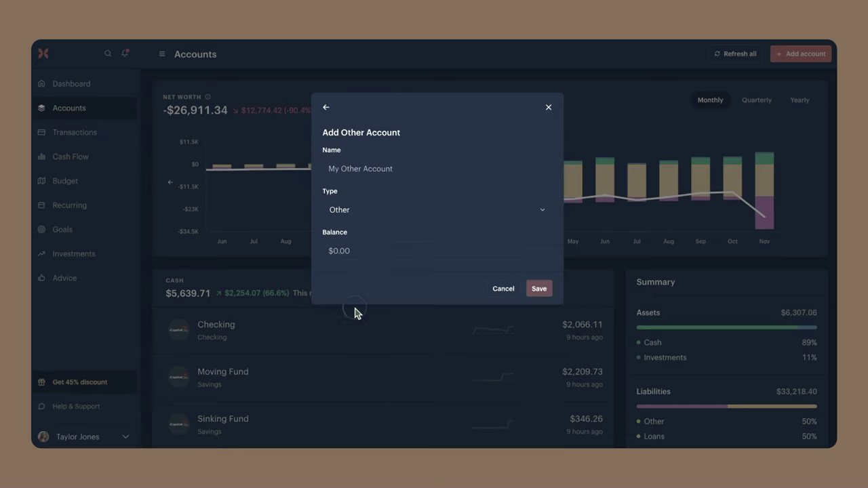
# Name the manual account EXAMPLE Retirement, set its balance to $10,000 and save it
pyautogui.click(413, 169)
pyautogui.write('EXA')
pyautogui.click(445, 193)
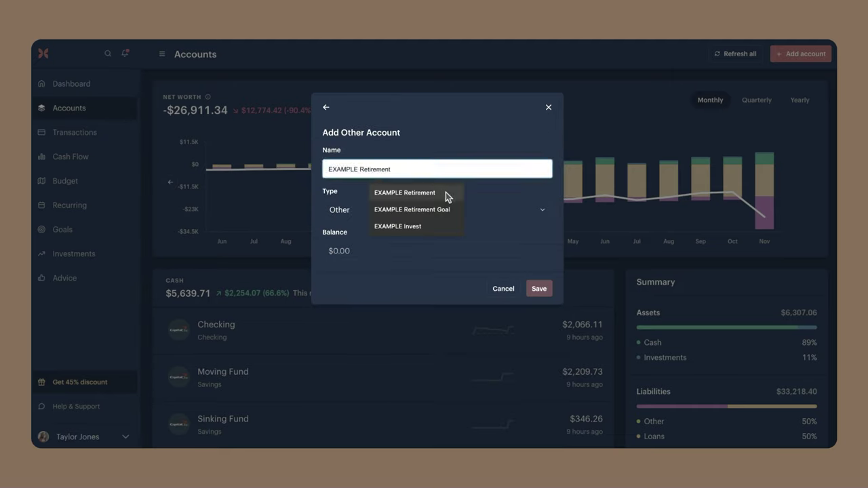
pyautogui.click(353, 251)
pyautogui.write('100000')
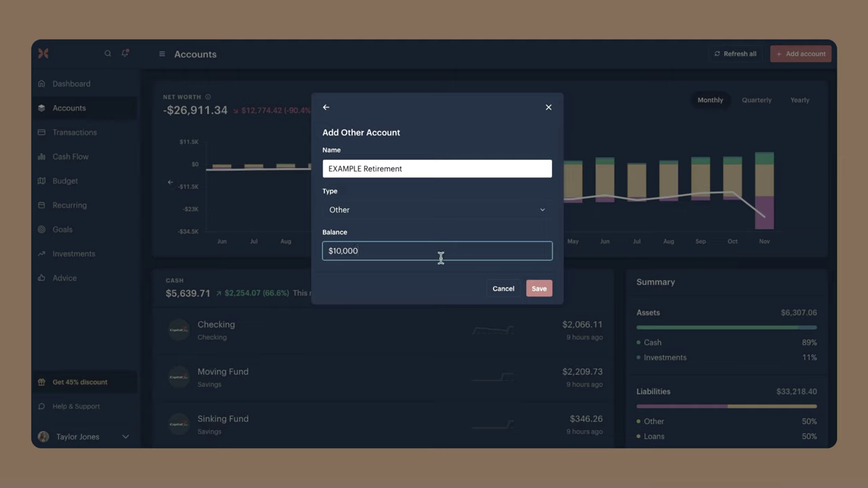
pyautogui.click(539, 288)
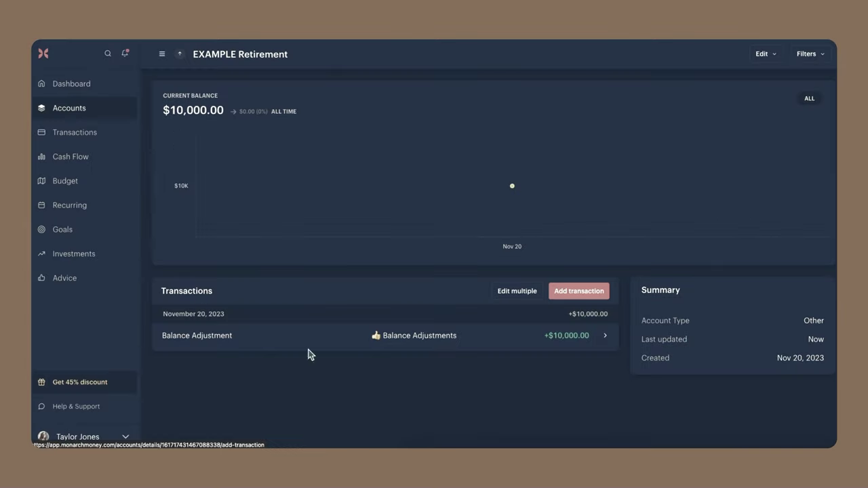
pyautogui.moveTo(759, 226)
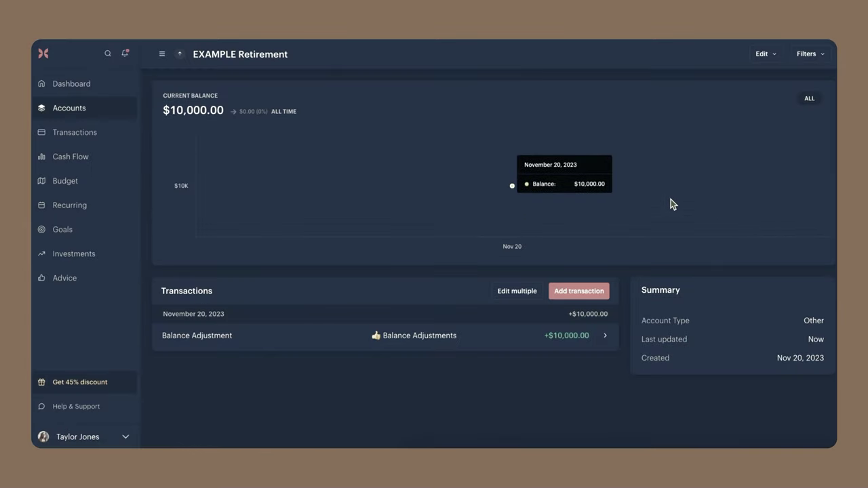
# Start adding a goal, choose one Savings goal from the Save up group, and continue to the prioritised goal list
pyautogui.click(79, 232)
pyautogui.click(803, 57)
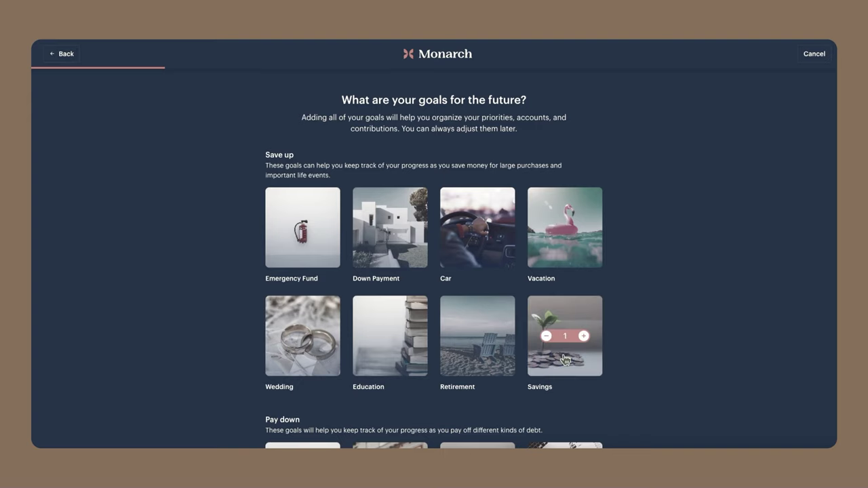
pyautogui.scroll(-4, 435, 407)
pyautogui.click(435, 423)
pyautogui.scroll(-3, 571, 400)
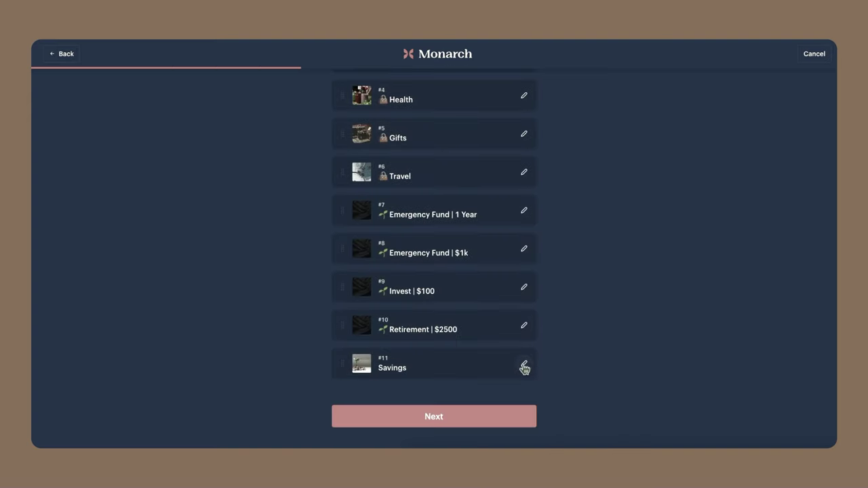
# Rename the new Savings goal as EXAMPLE Retirement Goal and save the name
pyautogui.click(522, 365)
pyautogui.tripleClick(465, 278)
pyautogui.write('EXAMPLE Invest')
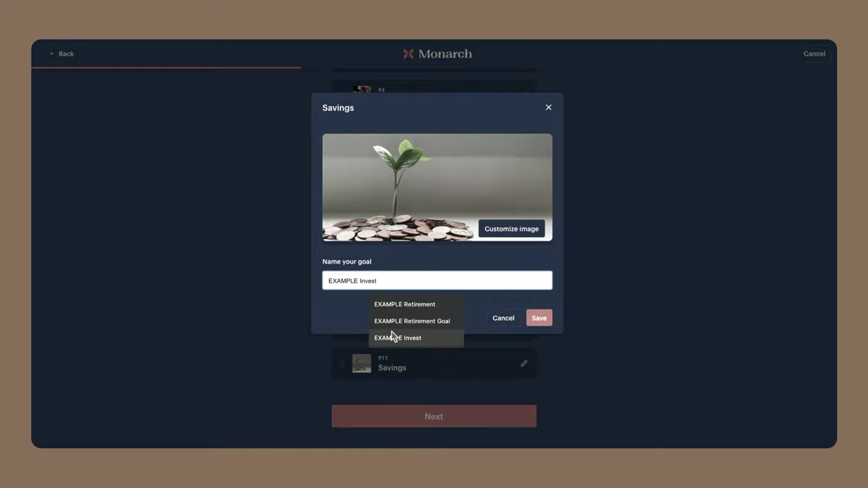
pyautogui.click(407, 321)
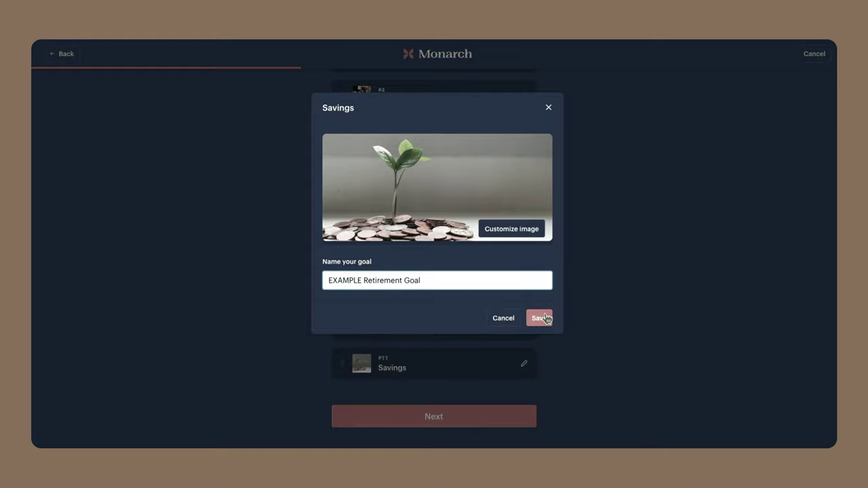
pyautogui.click(539, 318)
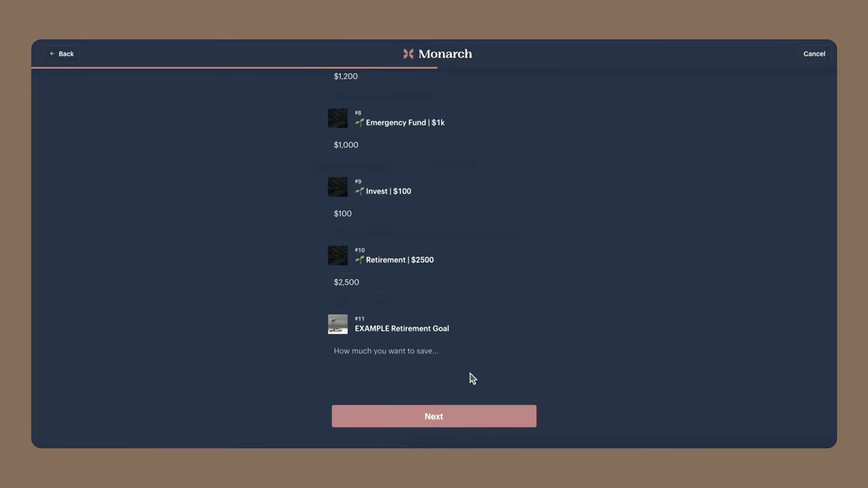
# Set the target amount of EXAMPLE Retirement Goal to $20,000 and continue to the account assignment
pyautogui.click(429, 351)
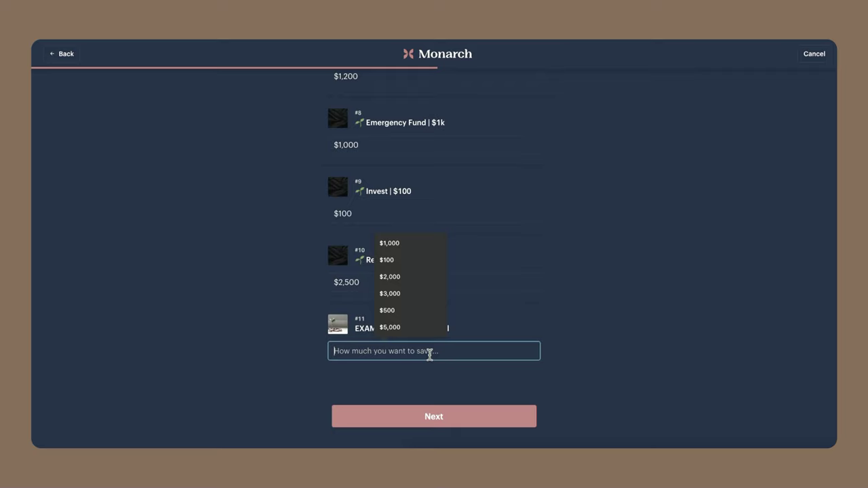
pyautogui.write('200000')
pyautogui.click(441, 415)
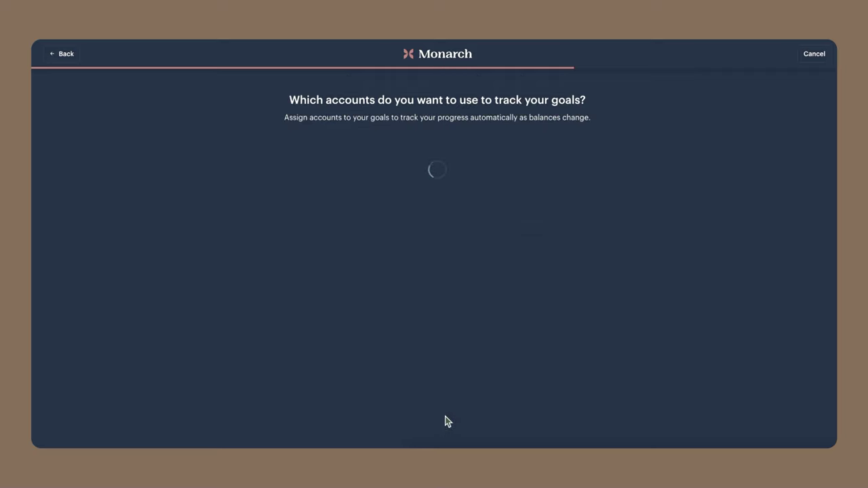
# Assign the EXAMPLE Retirement account to EXAMPLE Retirement Goal, always using the entire account balance
pyautogui.scroll(-8, 563, 244)
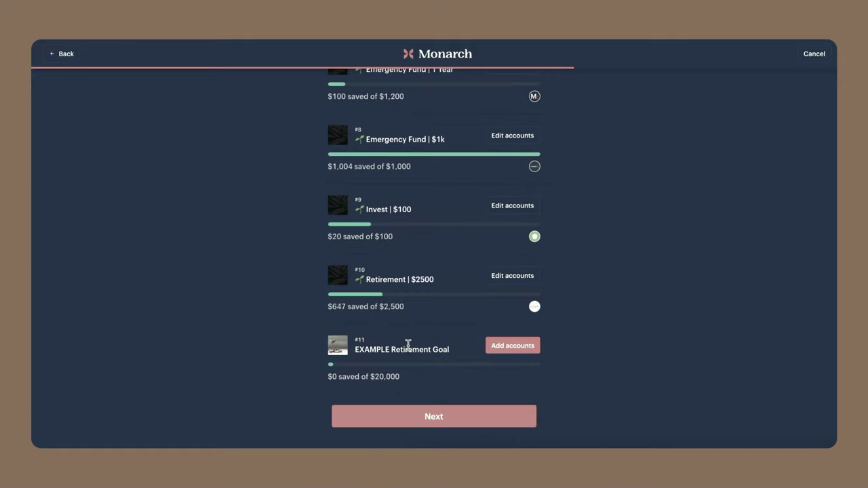
pyautogui.click(518, 347)
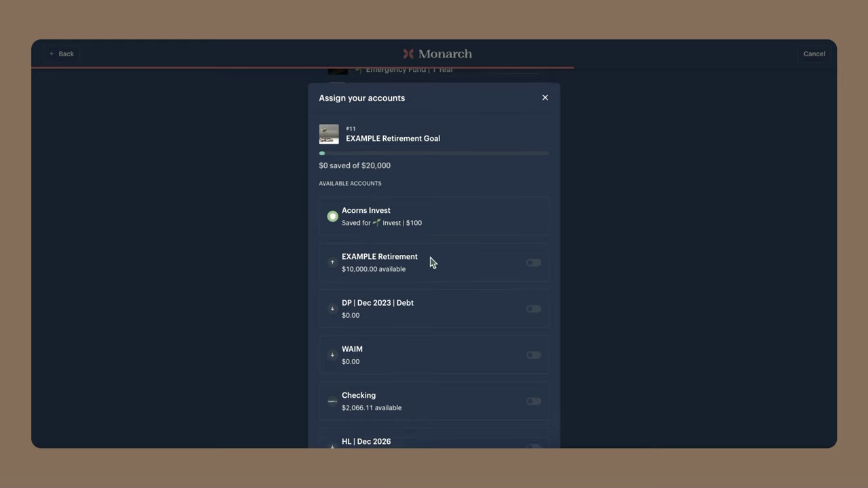
pyautogui.click(532, 263)
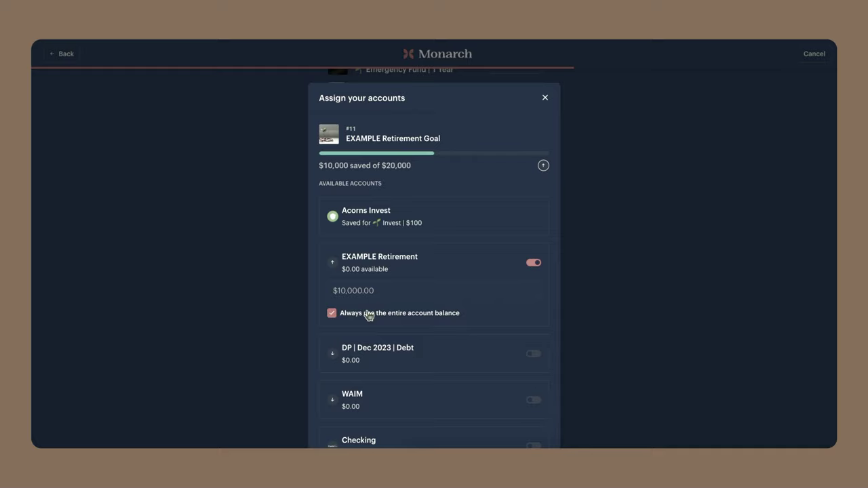
pyautogui.scroll(-5, 455, 248)
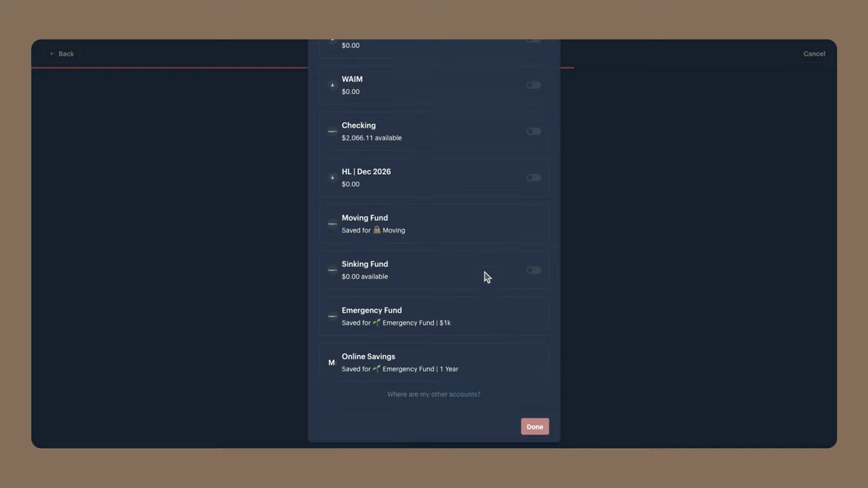
pyautogui.click(532, 427)
# Continue past the account assignment, accept the monthly goal allocations and pre-paycheck contribution as they are, and finish the goal setup
pyautogui.click(454, 422)
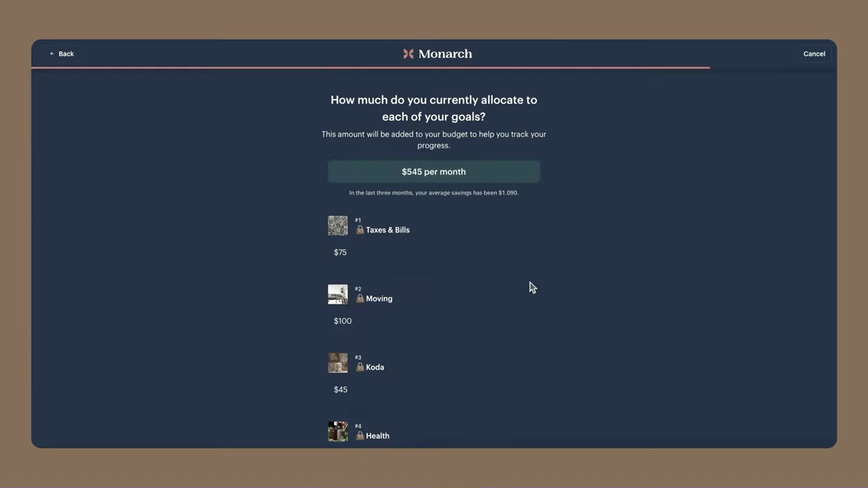
pyautogui.scroll(-10, 475, 291)
pyautogui.click(441, 418)
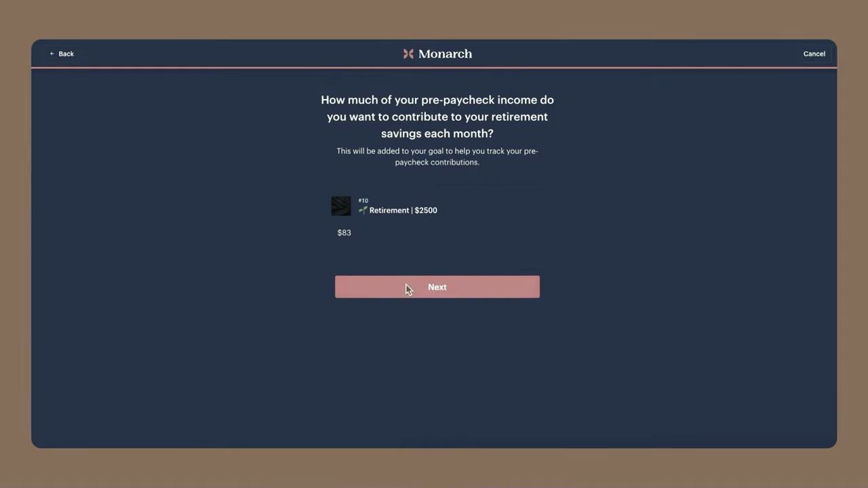
pyautogui.click(408, 289)
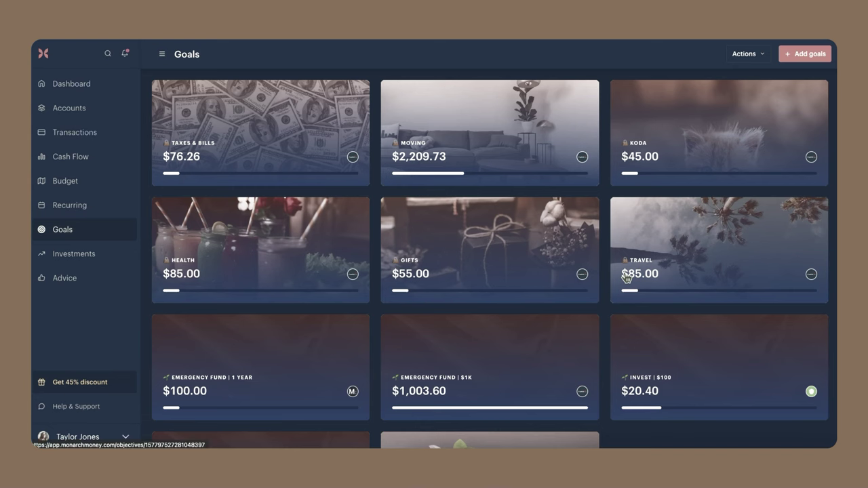
# Open EXAMPLE Retirement Goal to check its progress, and examine the goal contributions in the October 2023 budget
pyautogui.scroll(-2, 624, 276)
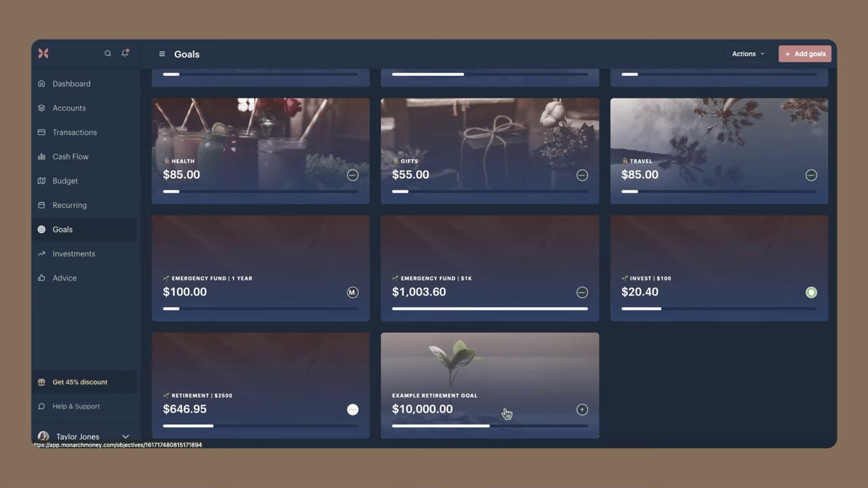
pyautogui.click(513, 364)
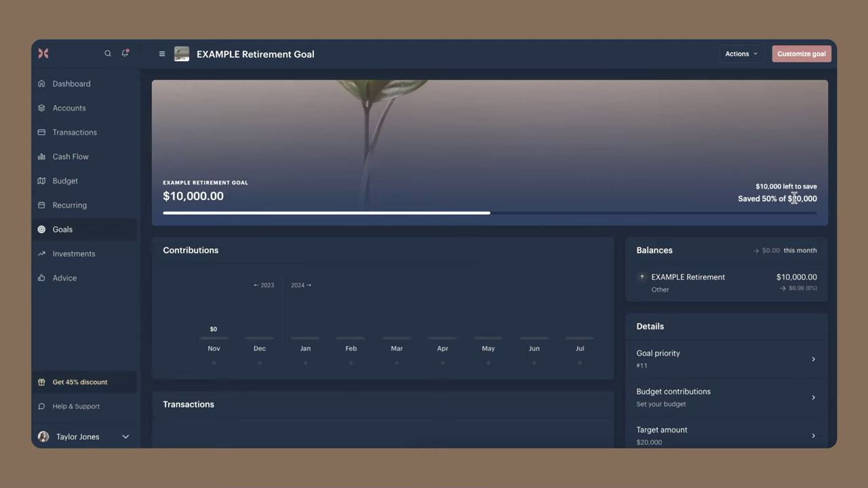
pyautogui.click(107, 183)
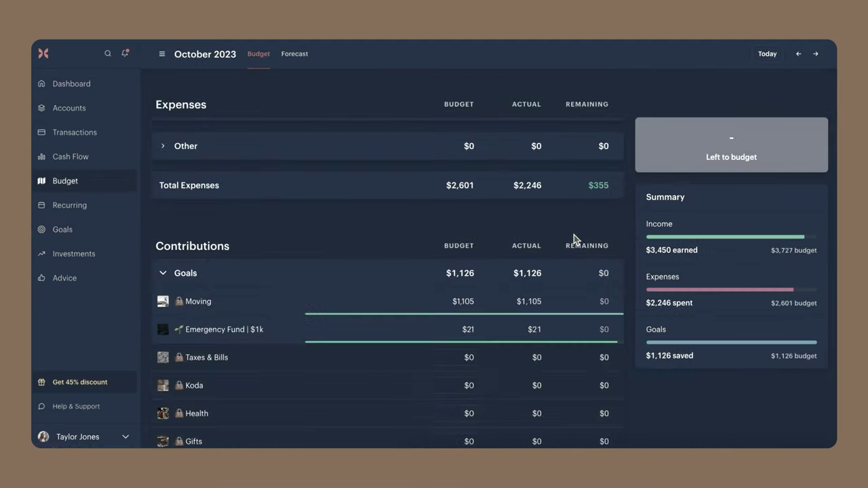
pyautogui.scroll(-4, 574, 238)
pyautogui.scroll(2, 436, 246)
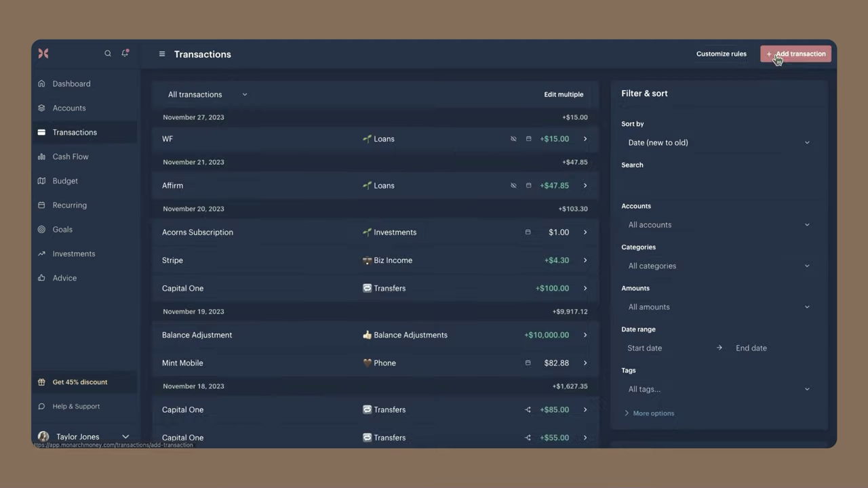
# Add a $20 debit transaction with merchant Capital One, account Checking and category Contributions
pyautogui.click(790, 53)
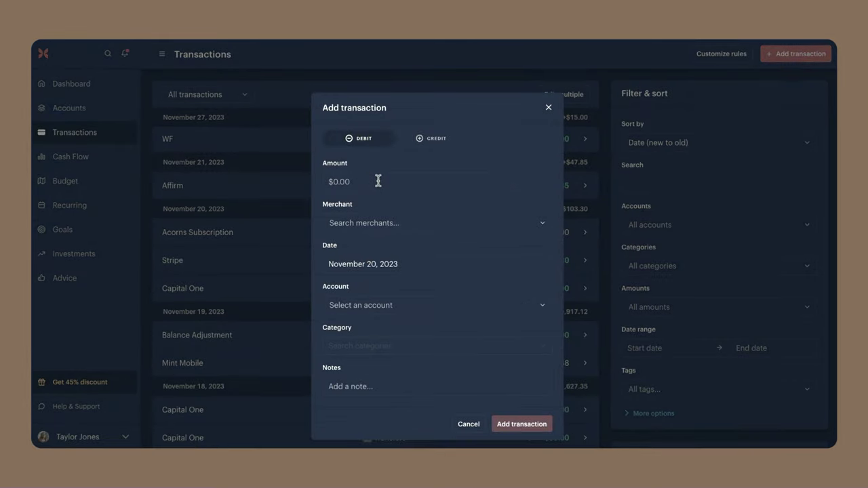
pyautogui.click(368, 181)
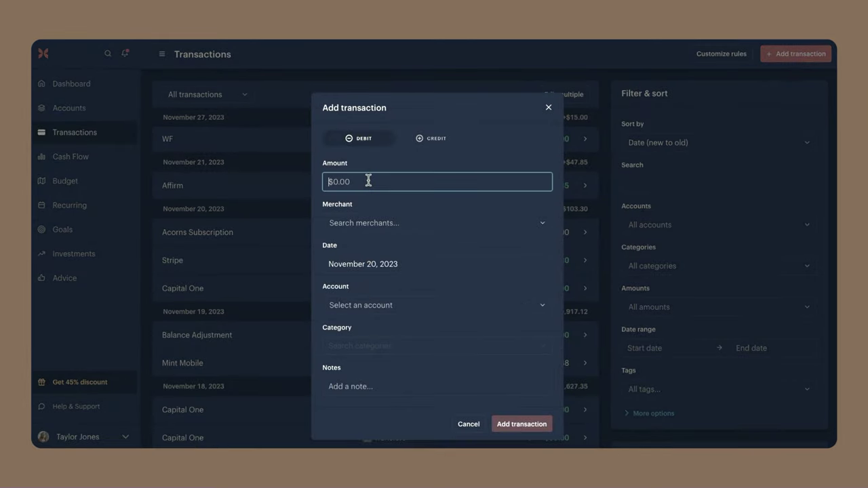
pyautogui.write('20')
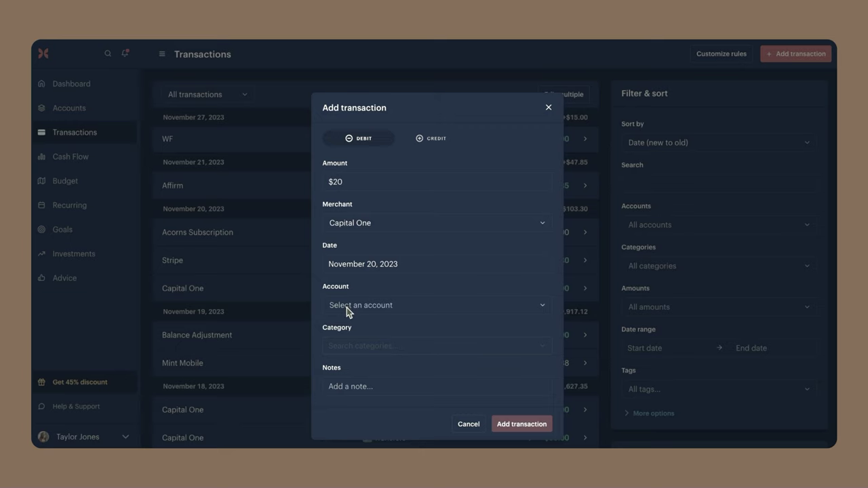
pyautogui.click(347, 307)
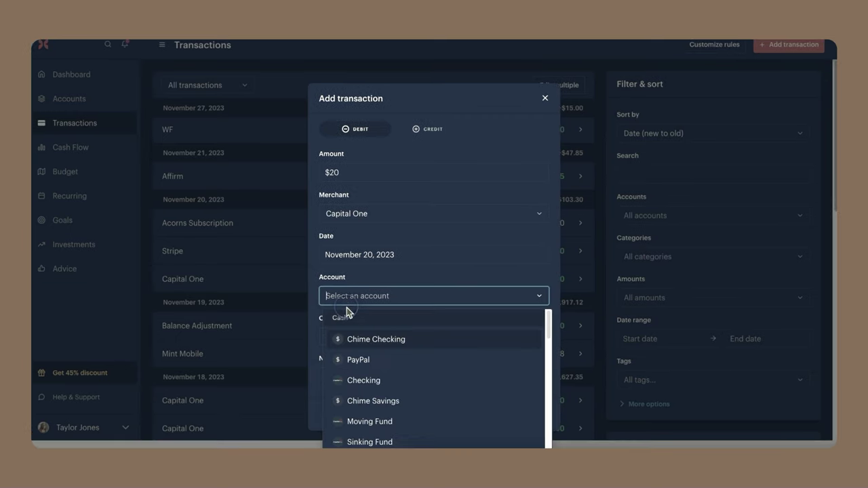
pyautogui.click(370, 377)
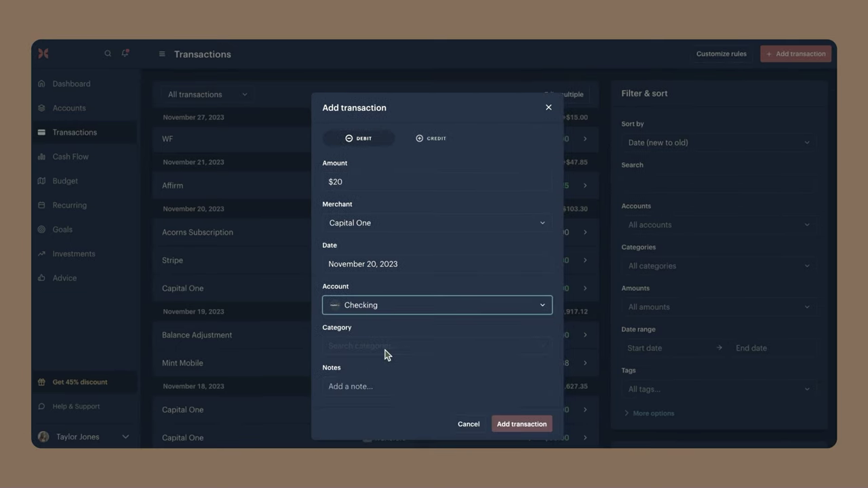
pyautogui.click(437, 330)
pyautogui.scroll(-5, 612, 275)
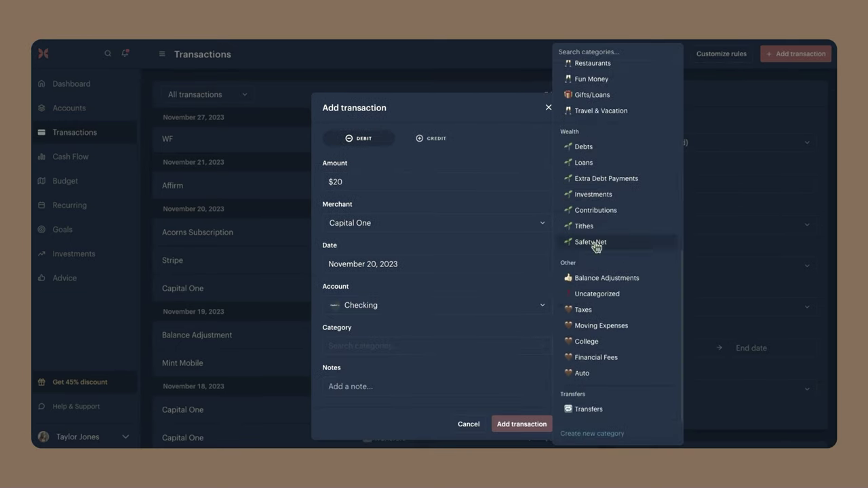
pyautogui.click(600, 210)
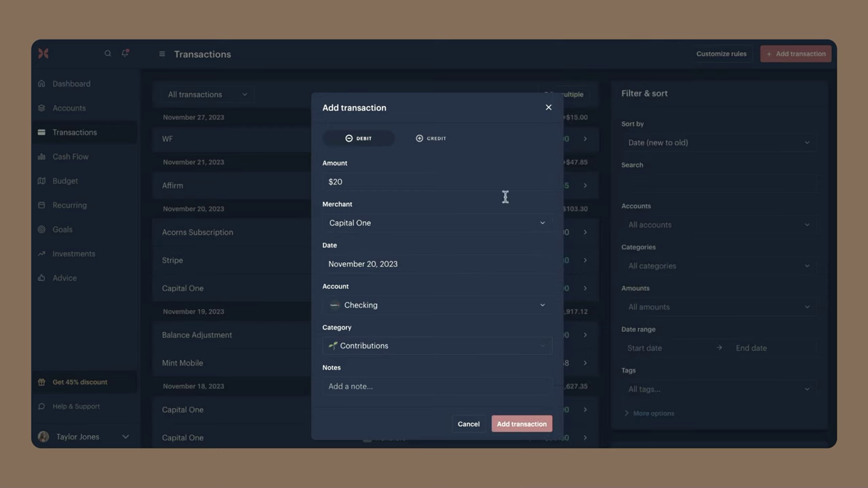
pyautogui.click(522, 425)
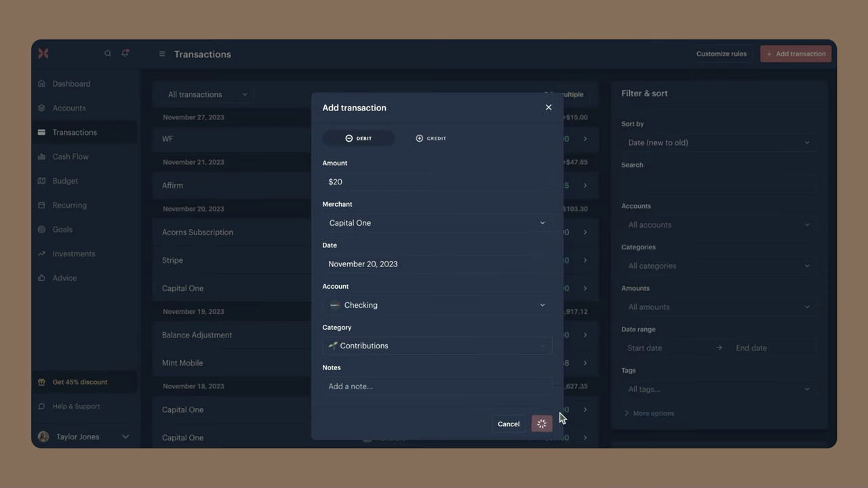
# Add a matching $20 credit transaction with merchant Capital One, account EXAMPLE Retirement and category Contributions
pyautogui.click(795, 56)
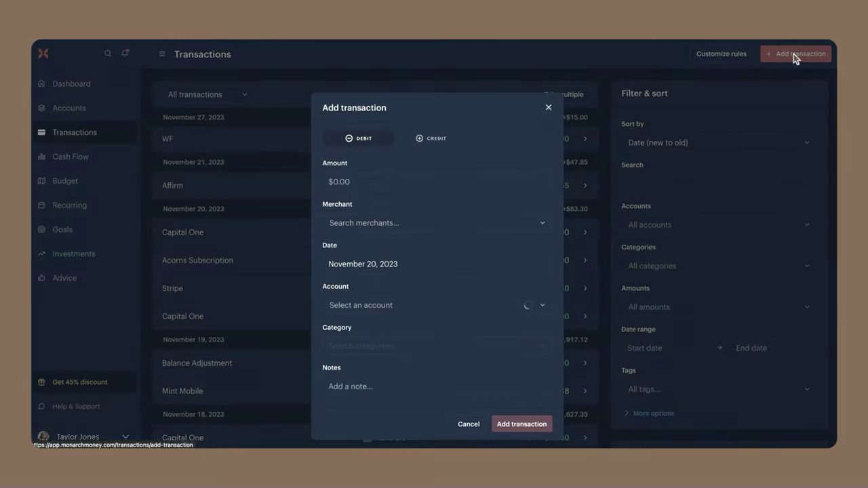
pyautogui.click(435, 140)
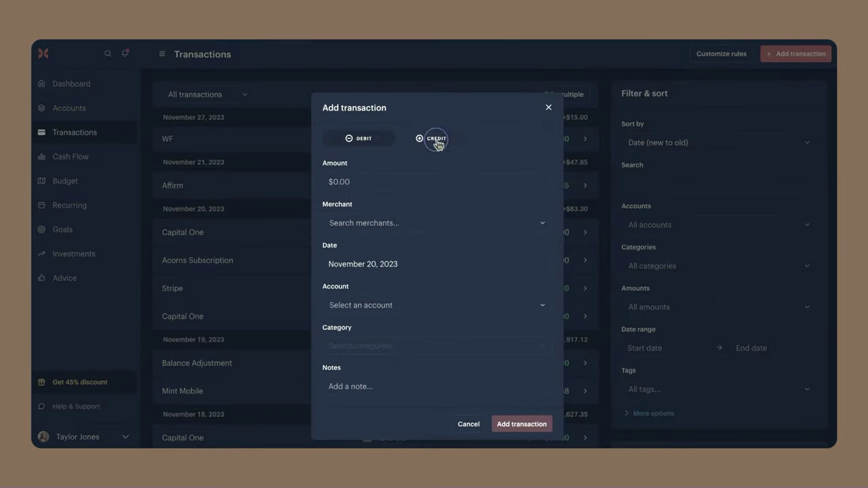
pyautogui.click(444, 182)
pyautogui.write('20')
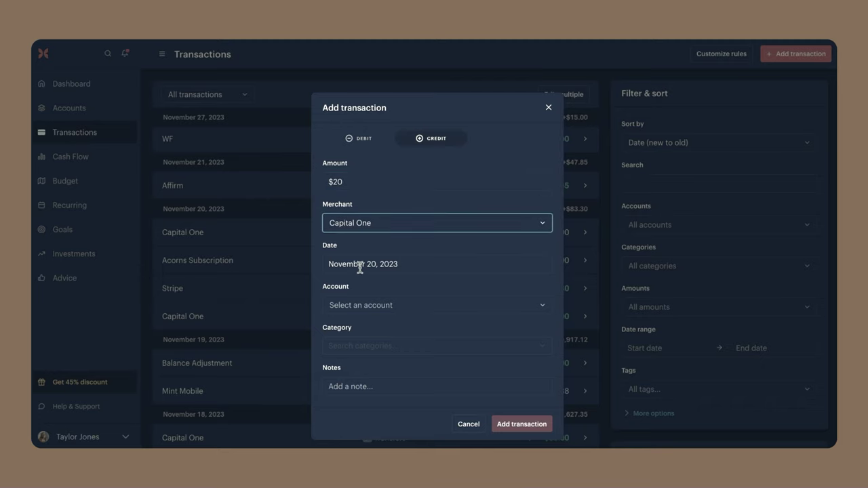
pyautogui.click(351, 306)
pyautogui.scroll(-10, 445, 362)
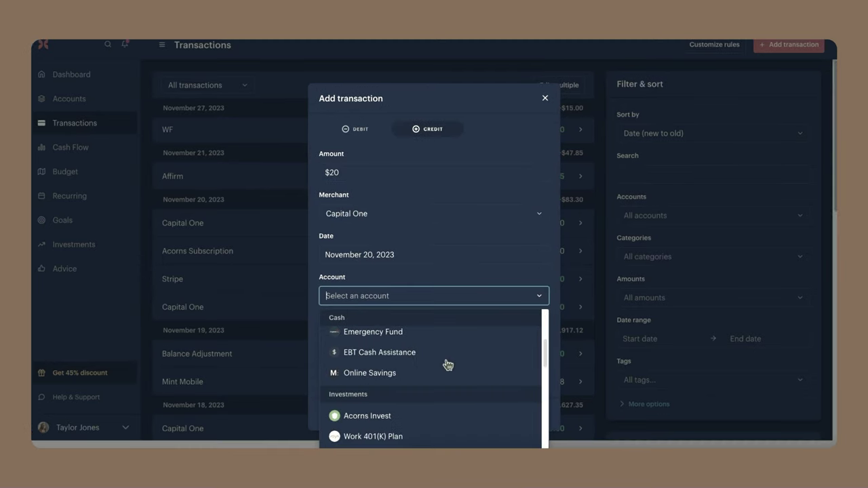
pyautogui.click(382, 354)
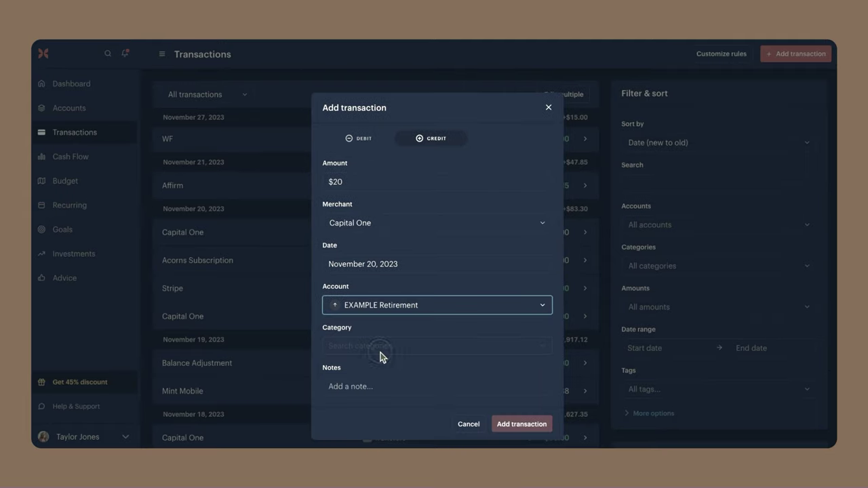
pyautogui.click(406, 345)
pyautogui.scroll(-5, 573, 281)
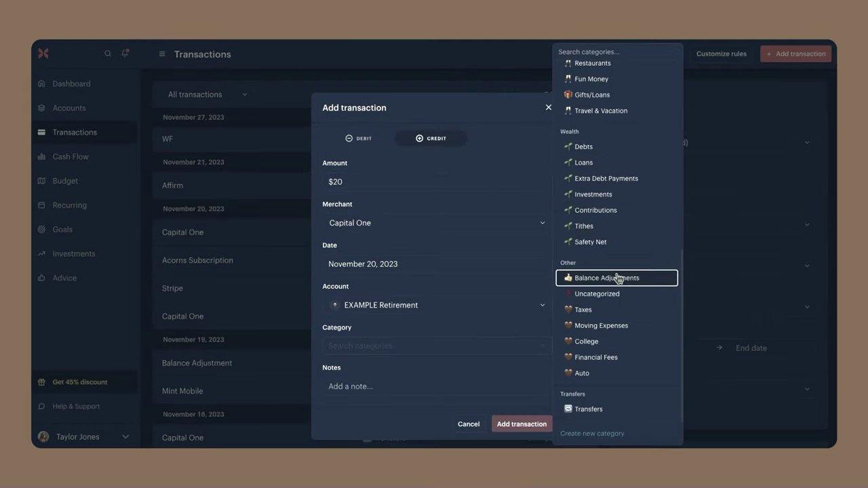
pyautogui.click(613, 214)
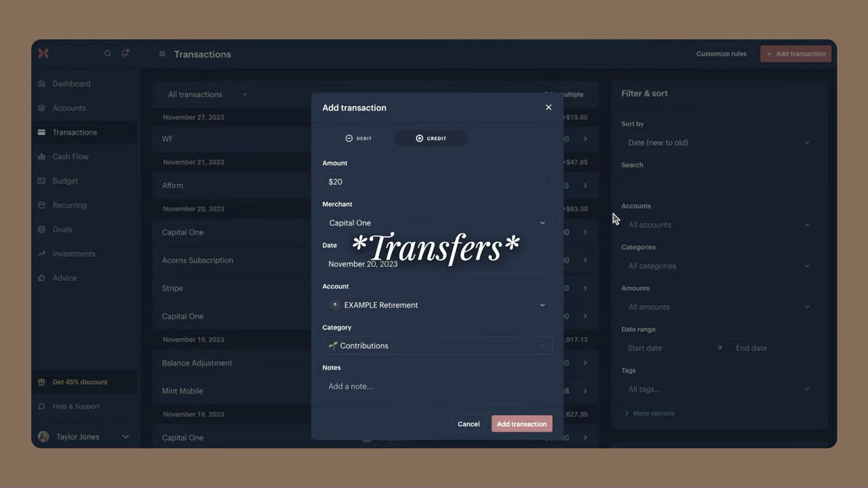
pyautogui.click(517, 425)
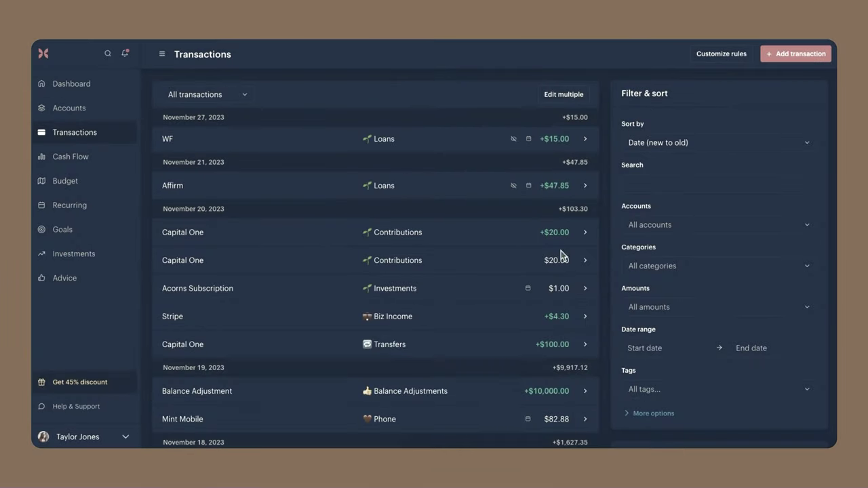
# Compare the amounts of the two Capital One Contributions transactions and inspect the credit's details, including its account
pyautogui.moveTo(544, 263); pyautogui.dragTo(571, 261)
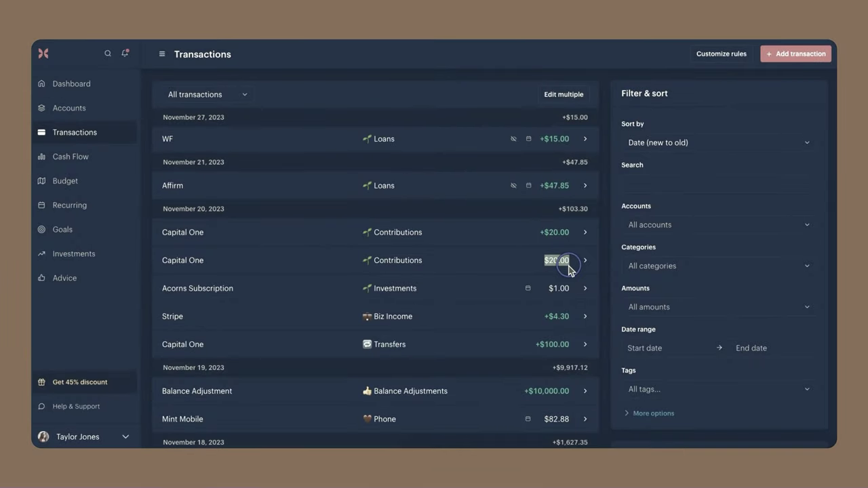
pyautogui.moveTo(563, 231); pyautogui.dragTo(539, 235)
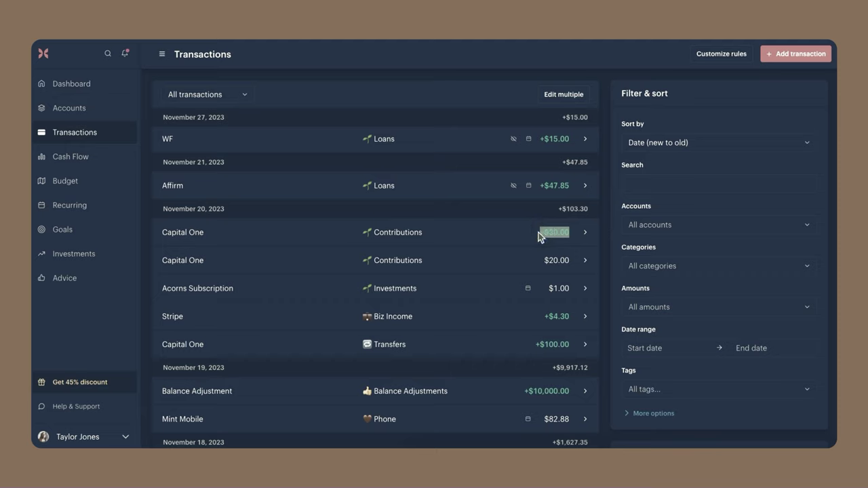
pyautogui.click(580, 237)
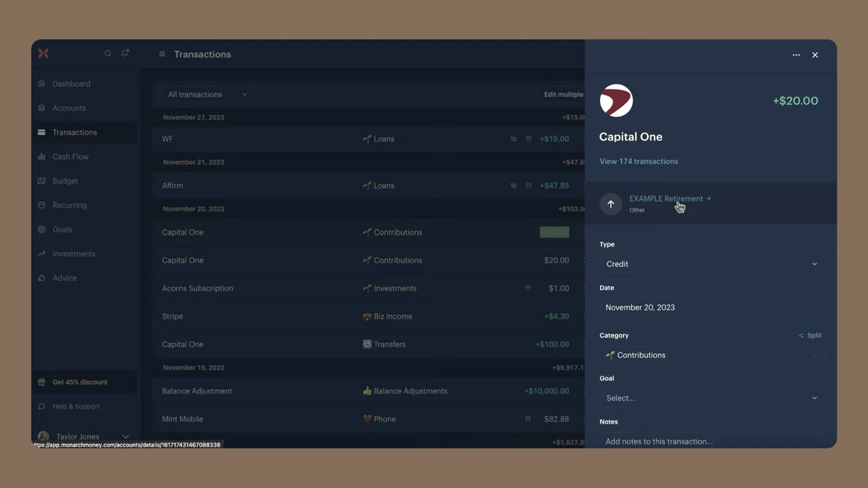
pyautogui.click(517, 223)
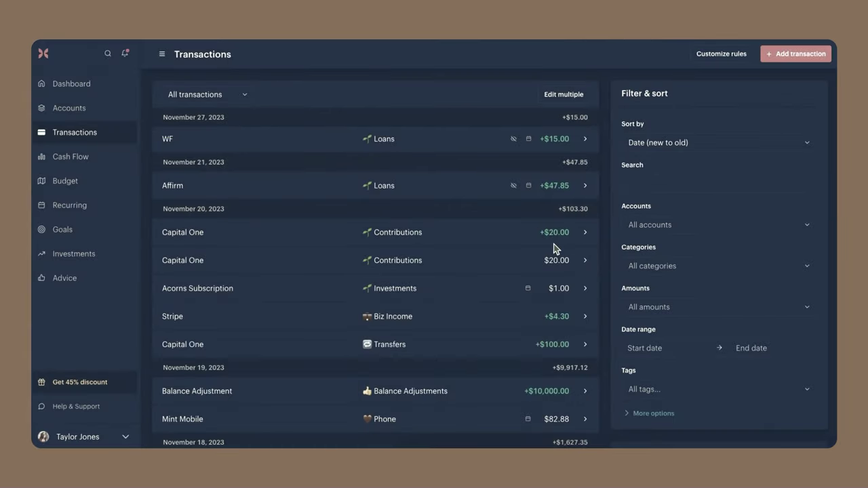
# Edit the EXAMPLE Retirement account to hide its transactions from cash flow and budgets, and save the change
pyautogui.click(587, 237)
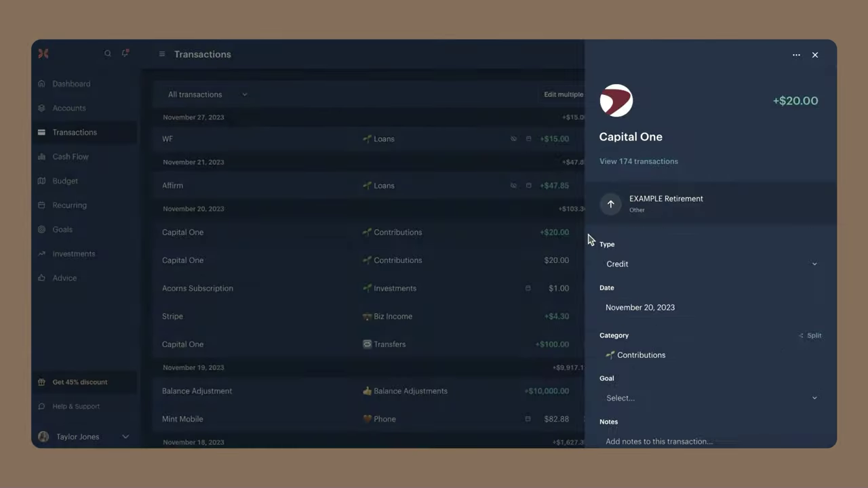
pyautogui.click(689, 211)
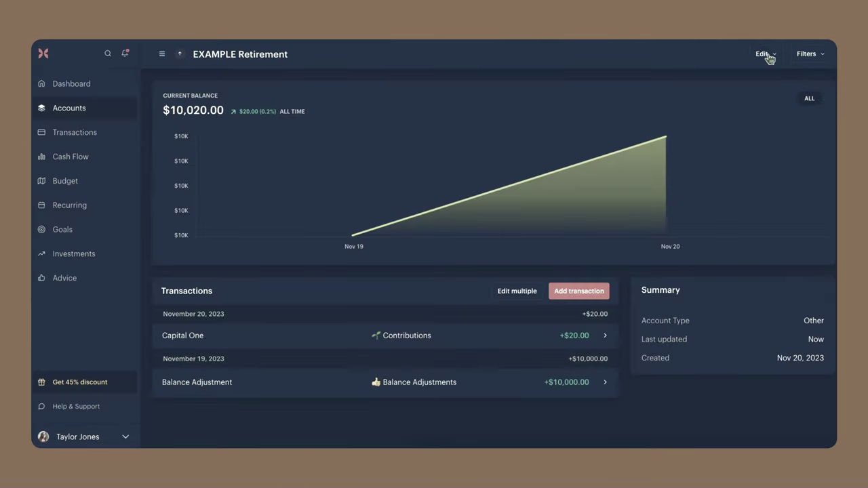
pyautogui.click(766, 56)
pyautogui.click(738, 85)
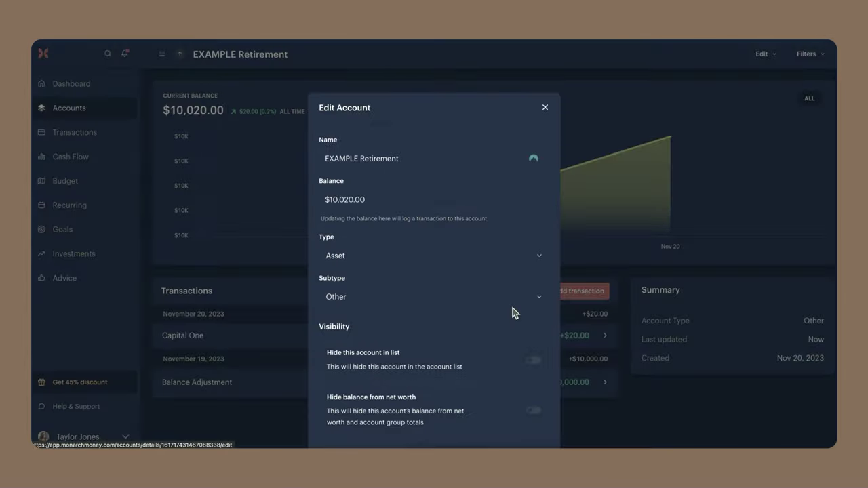
pyautogui.scroll(-3, 502, 319)
pyautogui.click(533, 301)
pyautogui.scroll(-1, 483, 349)
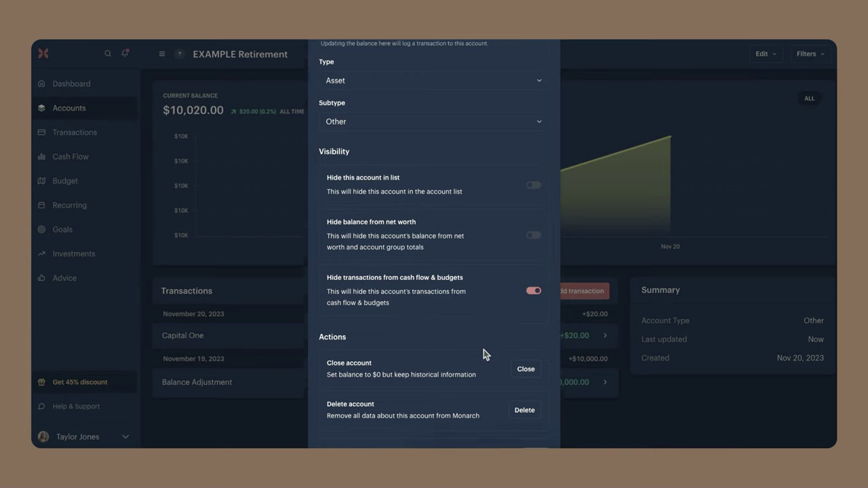
pyautogui.click(534, 427)
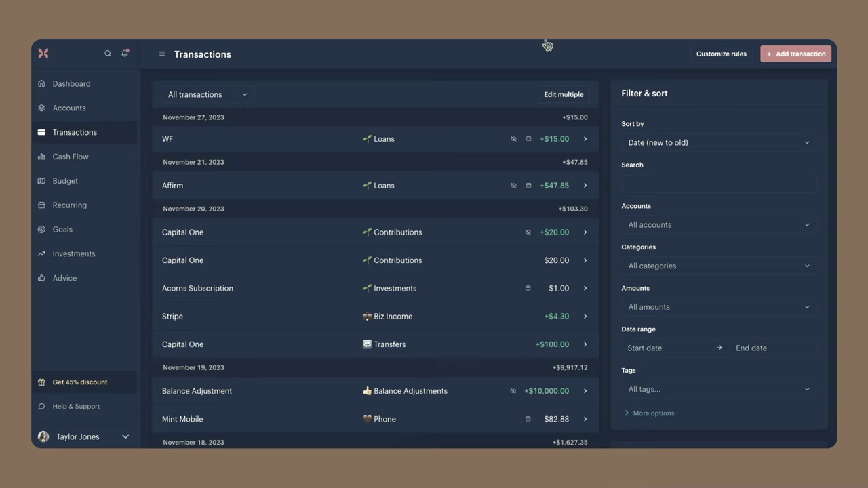
# Link both $20 Capital One Contributions transactions dated November 20, 2023 to EXAMPLE Retirement Goal in one bulk edit
pyautogui.click(555, 95)
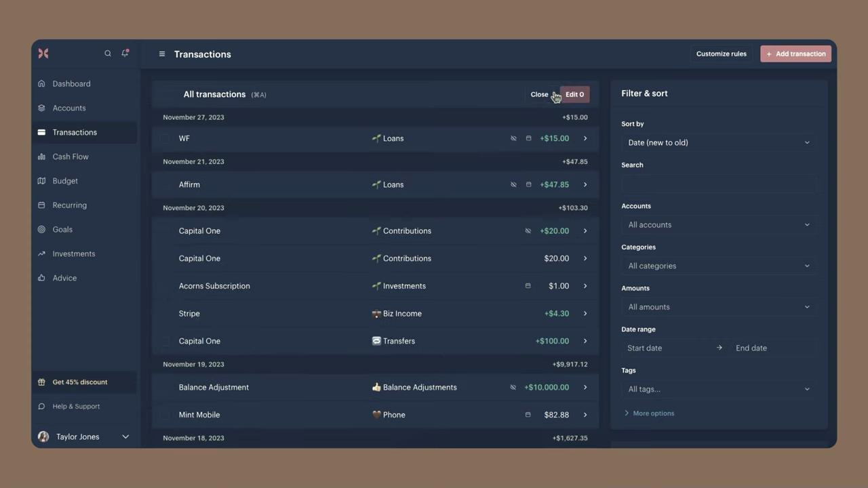
pyautogui.click(164, 231)
pyautogui.click(164, 260)
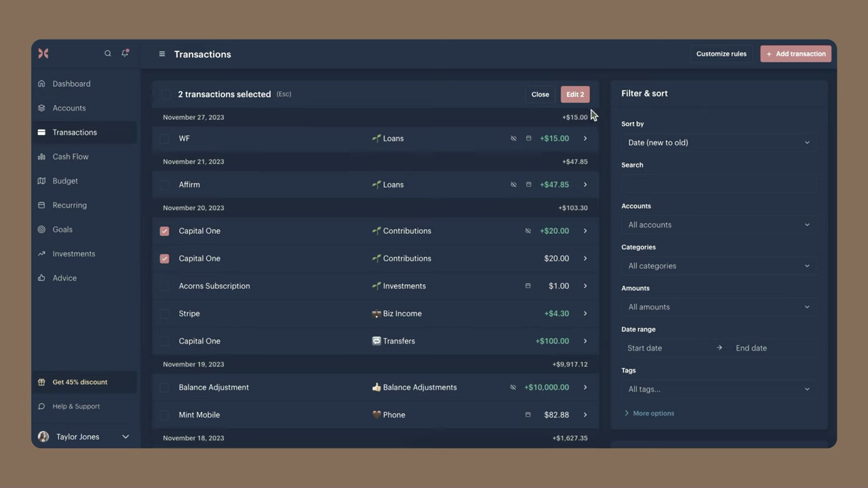
pyautogui.click(574, 95)
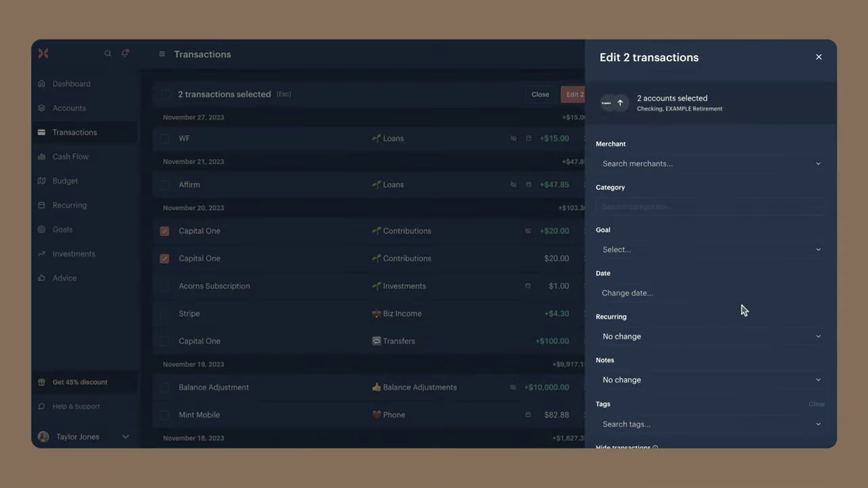
pyautogui.click(665, 251)
pyautogui.scroll(-3, 715, 297)
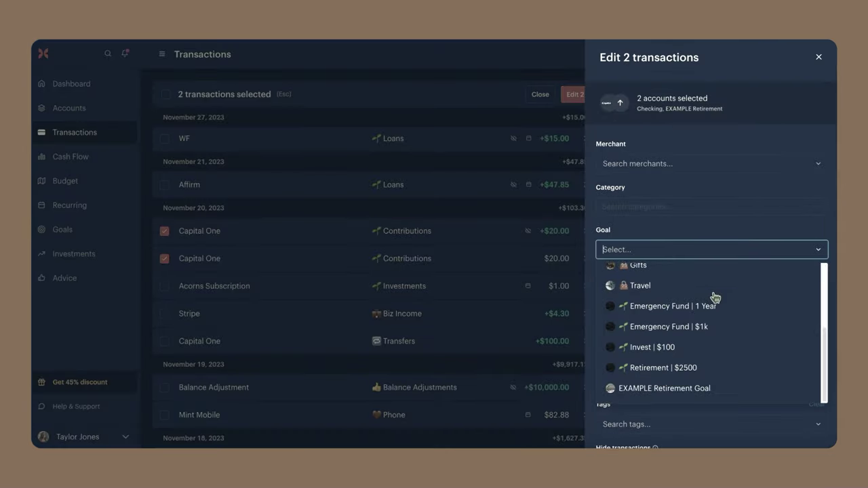
pyautogui.click(666, 390)
pyautogui.scroll(-2, 788, 348)
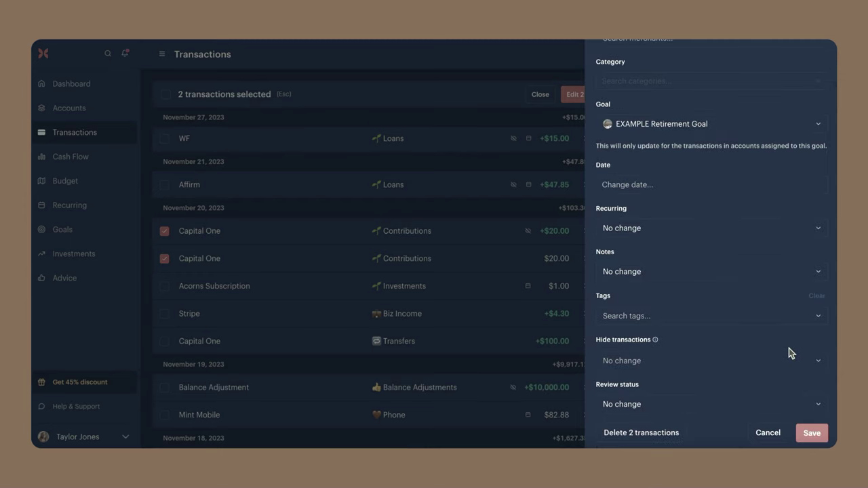
pyautogui.click(823, 437)
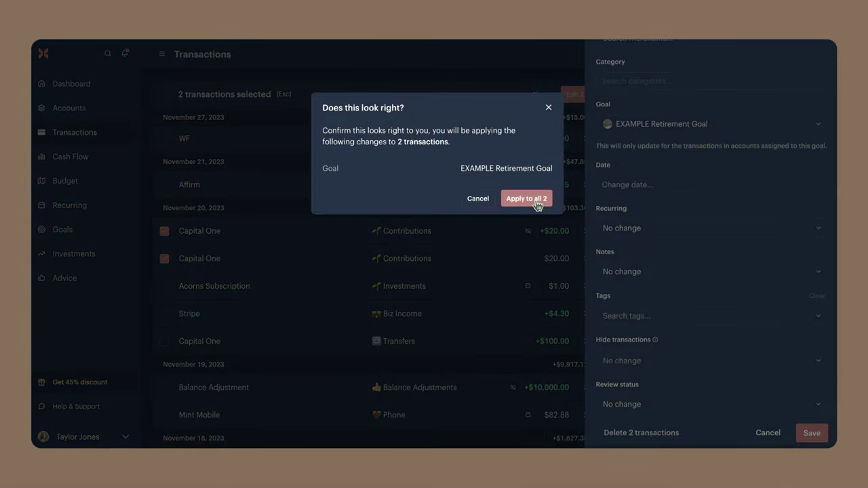
pyautogui.click(537, 202)
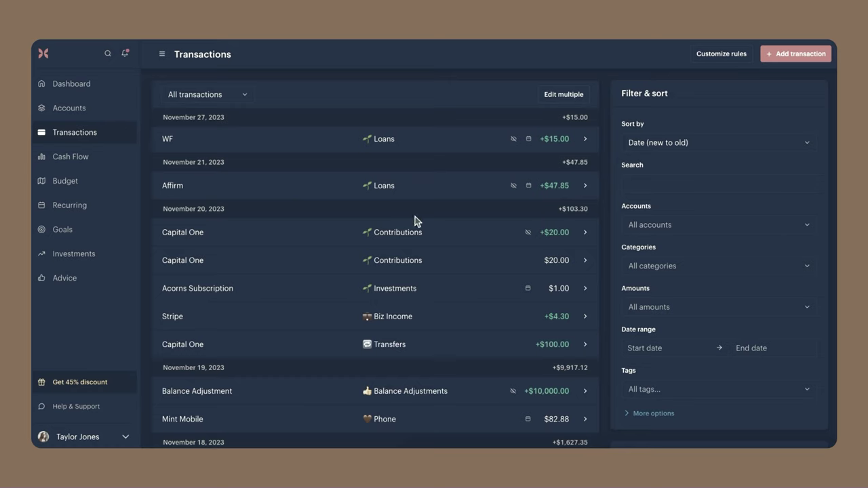
# Recategorize the two $20 Capital One transactions of November 20, 2023 as Transfers
pyautogui.click(423, 236)
pyautogui.write('tran')
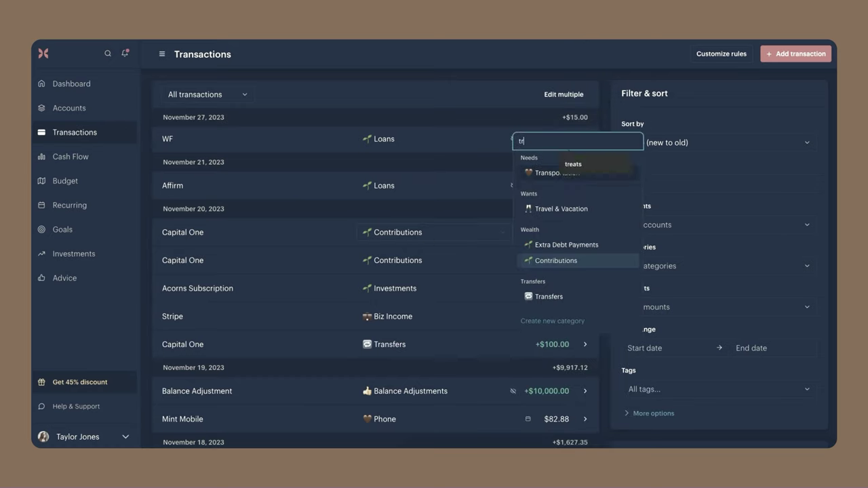
pyautogui.press('Return')
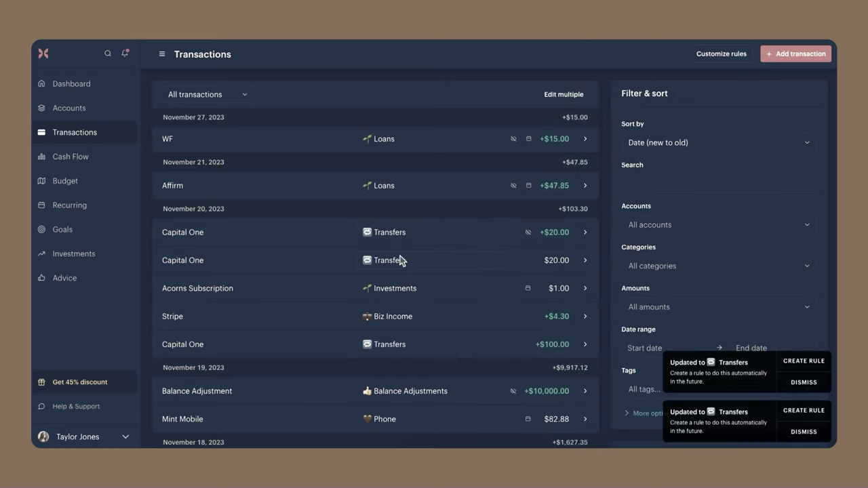
# Set the November 2023 budget contribution for EXAMPLE Retirement Goal to $20
pyautogui.click(87, 188)
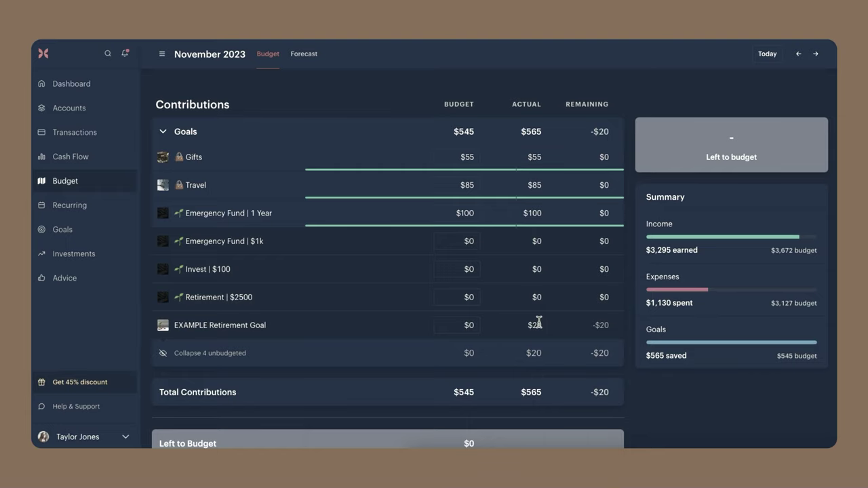
pyautogui.click(469, 325)
pyautogui.write('20')
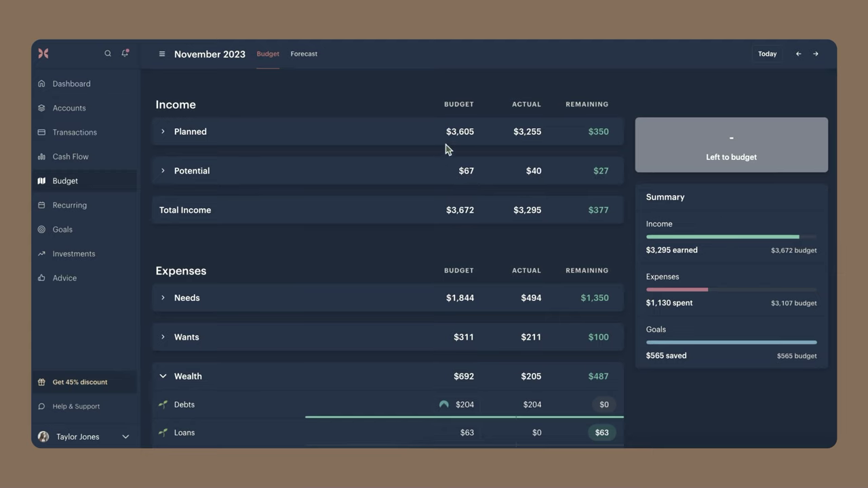
# Compare the Wealth expenses with the goal contributions in the November 2023 budget, and check the progress of EXAMPLE Retirement Goal
pyautogui.scroll(-3, 568, 295)
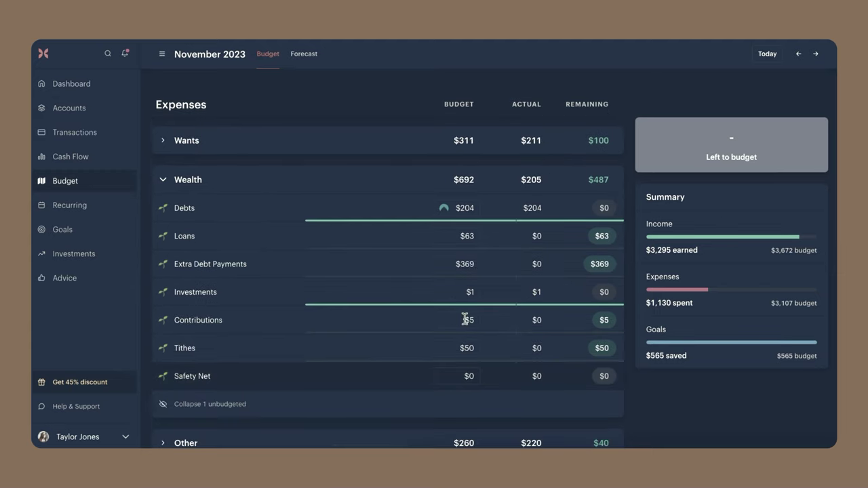
pyautogui.scroll(-8, 467, 287)
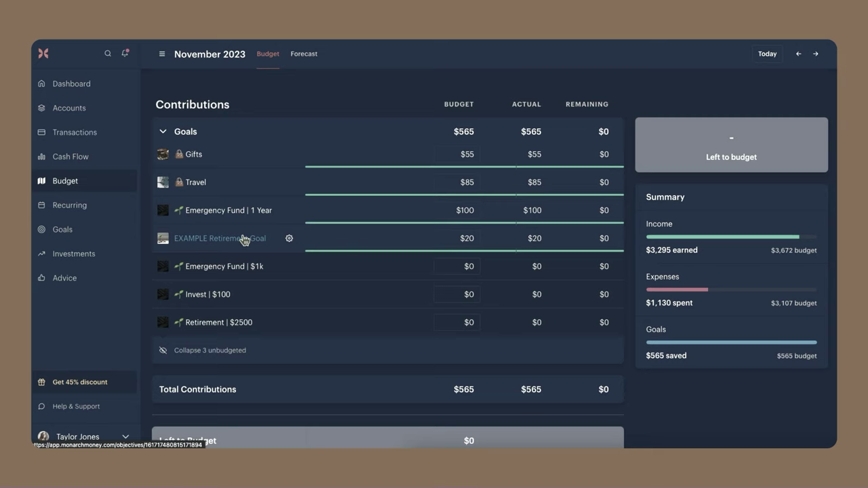
pyautogui.scroll(1, 287, 237)
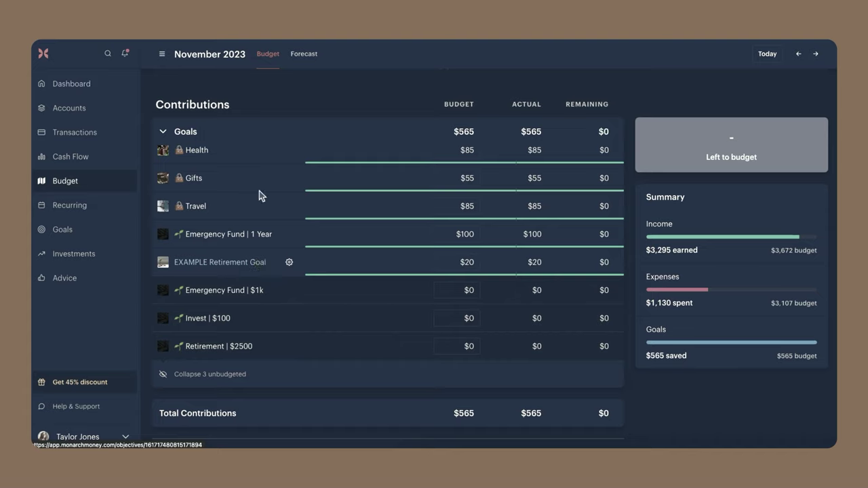
pyautogui.click(234, 261)
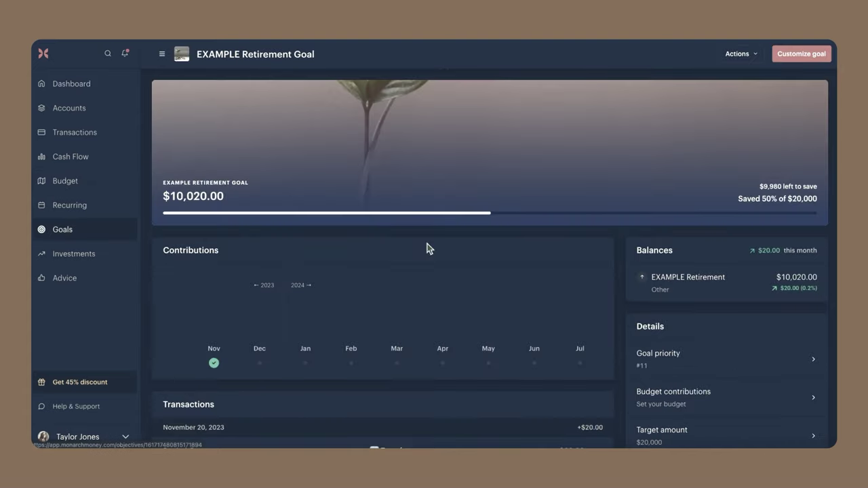
# Open the EXAMPLE Retirement account and inspect its option for uploading transactions from a CSV file, without uploading anything
pyautogui.click(736, 286)
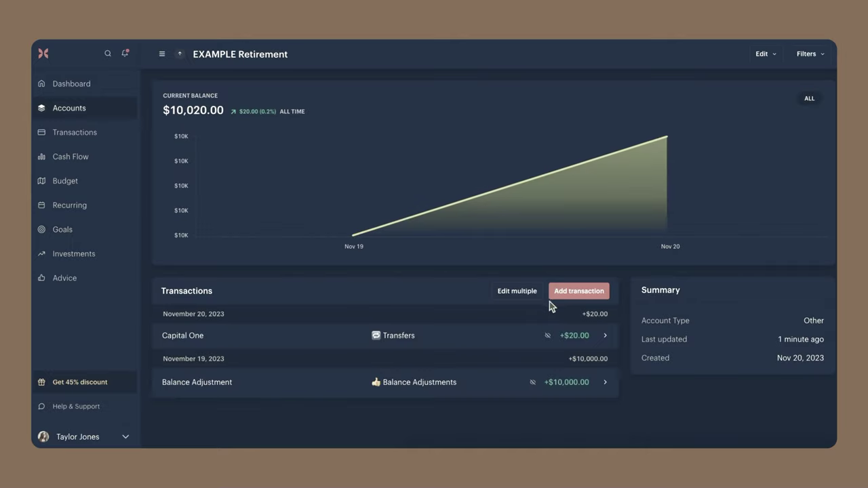
pyautogui.click(768, 57)
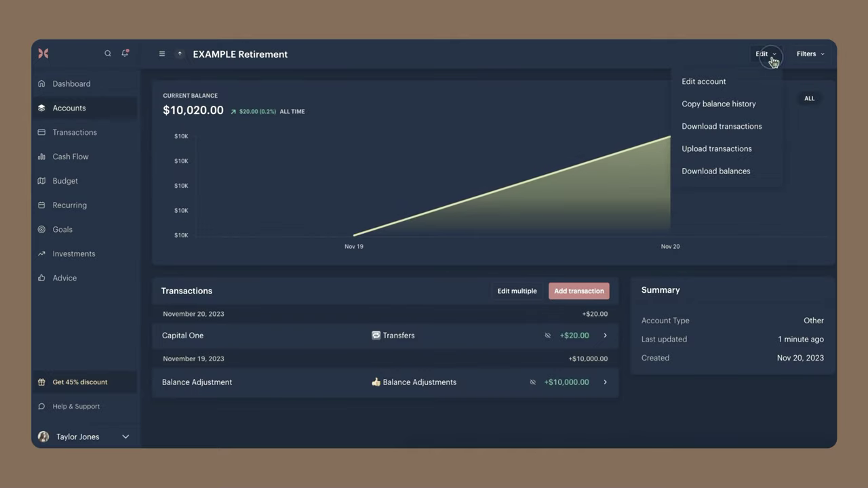
pyautogui.click(716, 150)
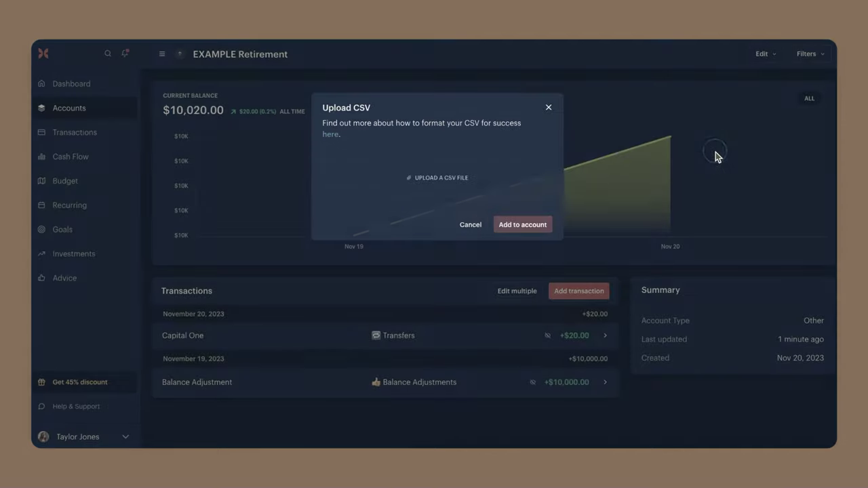
pyautogui.click(548, 108)
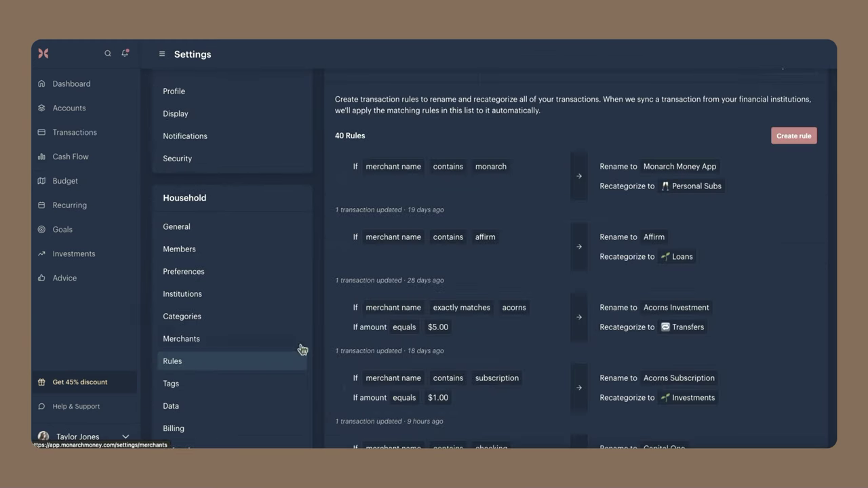
# Examine the existing transaction rules in the household settings, including their criteria and the updates they apply
pyautogui.scroll(1, 664, 116)
pyautogui.scroll(-10, 697, 142)
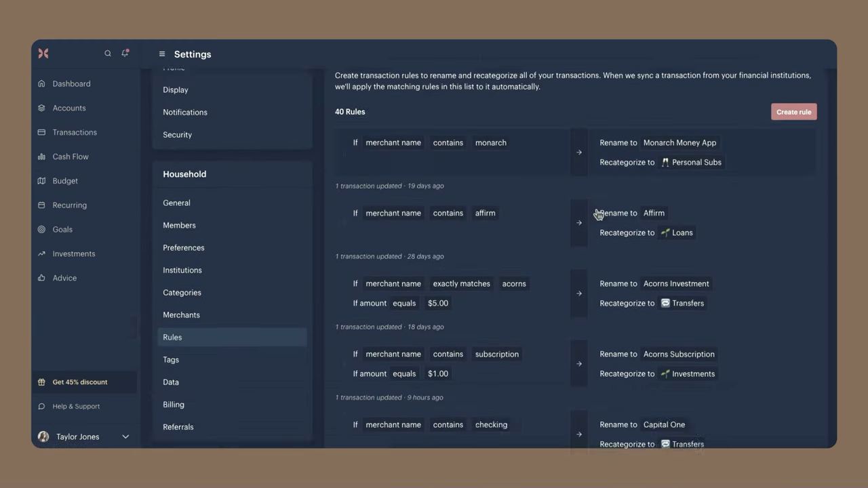
pyautogui.scroll(-5, 690, 168)
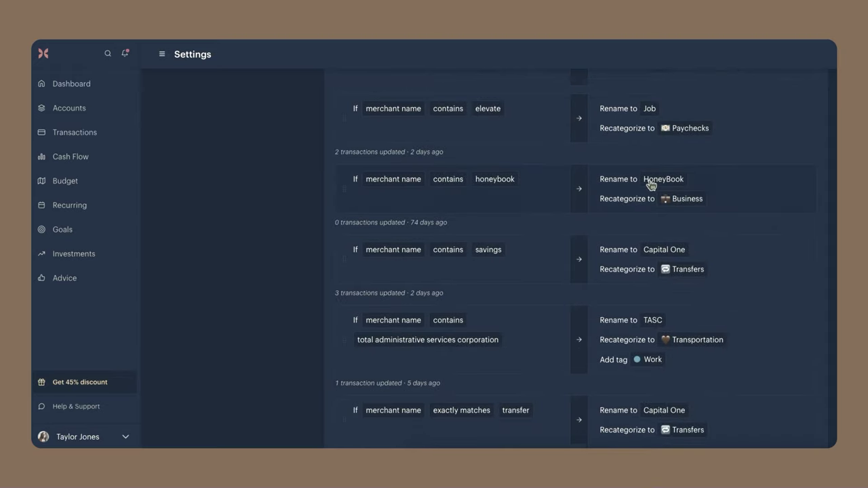
pyautogui.scroll(-5, 678, 181)
pyautogui.scroll(-4, 650, 184)
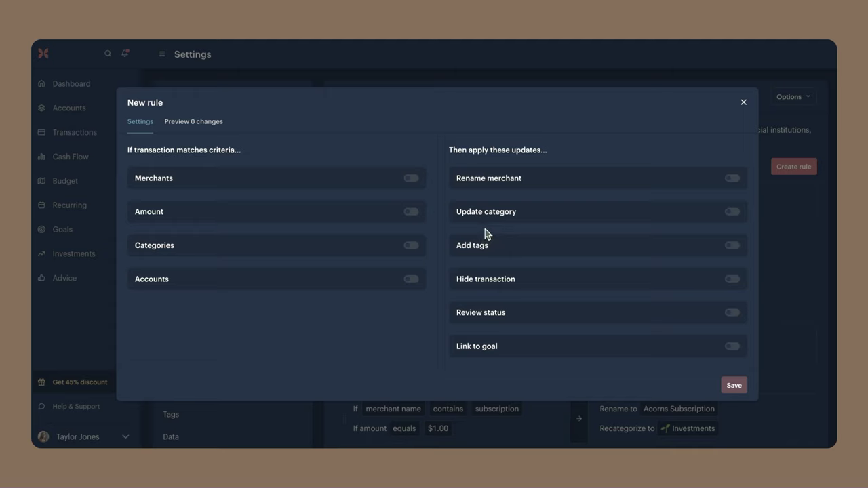
# Set up a new transaction rule that matches the EXAMPLE Retirement account and links its transactions to EXAMPLE Retirement Goal
pyautogui.click(411, 278)
pyautogui.click(256, 316)
pyautogui.scroll(-3, 275, 353)
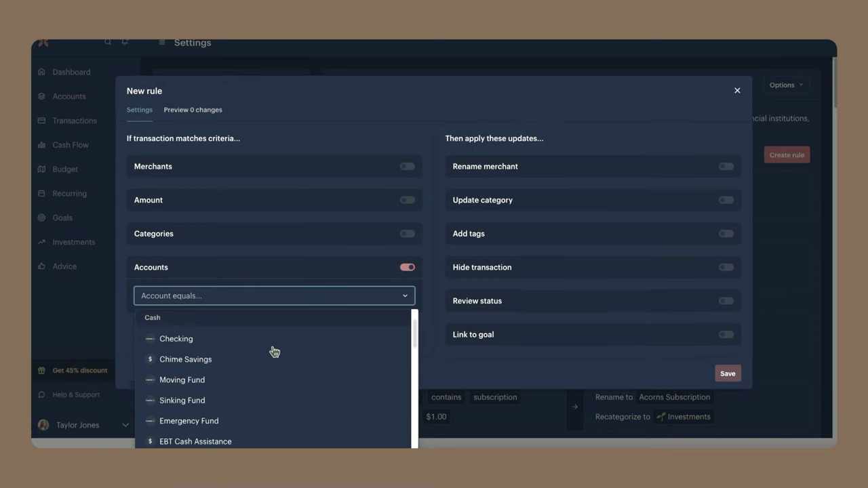
pyautogui.scroll(-5, 278, 356)
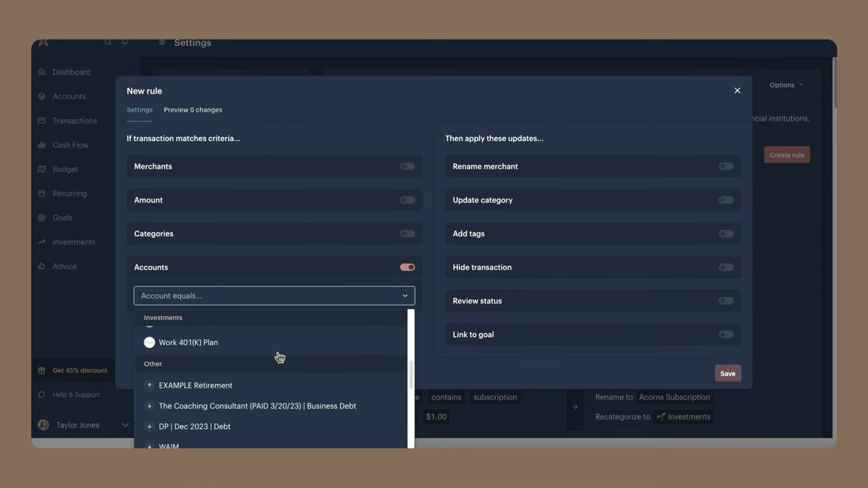
pyautogui.click(201, 388)
pyautogui.click(425, 335)
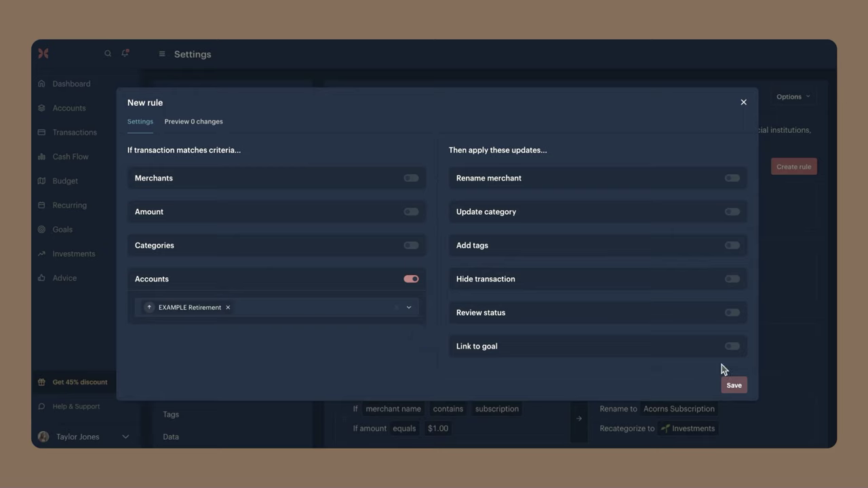
pyautogui.click(725, 334)
pyautogui.click(548, 373)
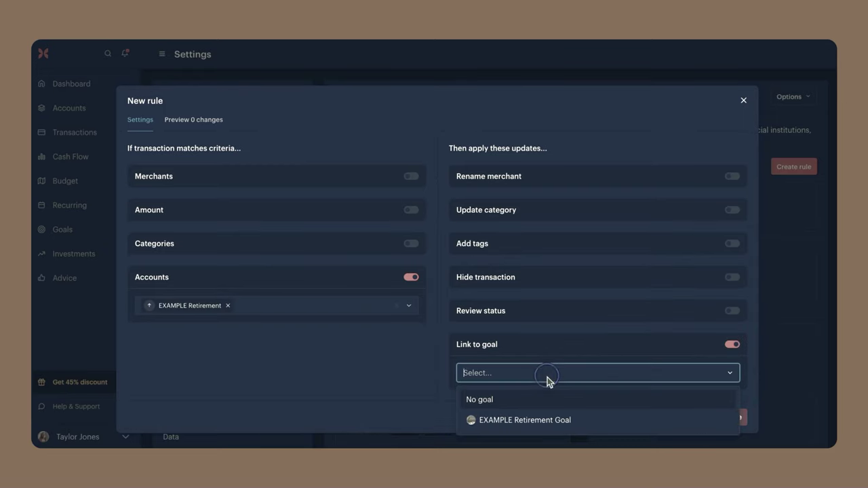
pyautogui.click(531, 416)
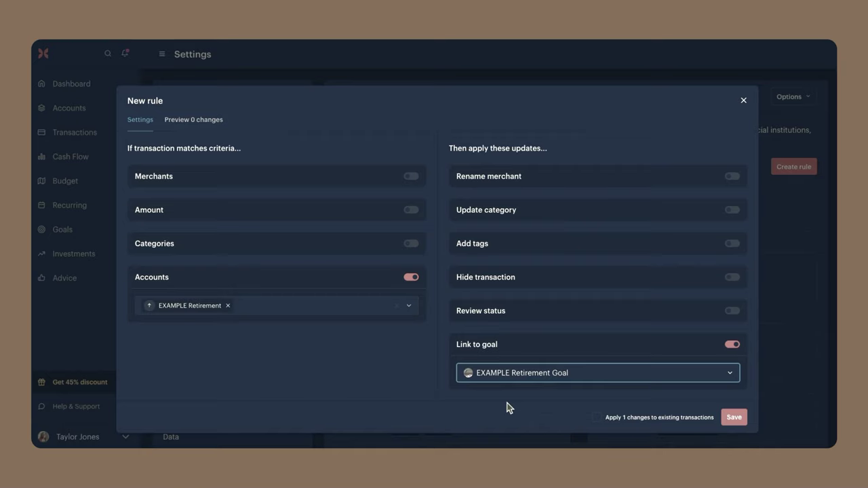
# Try out the Rename merchant and Update category options of the new rule, leaving both switched off
pyautogui.click(732, 175)
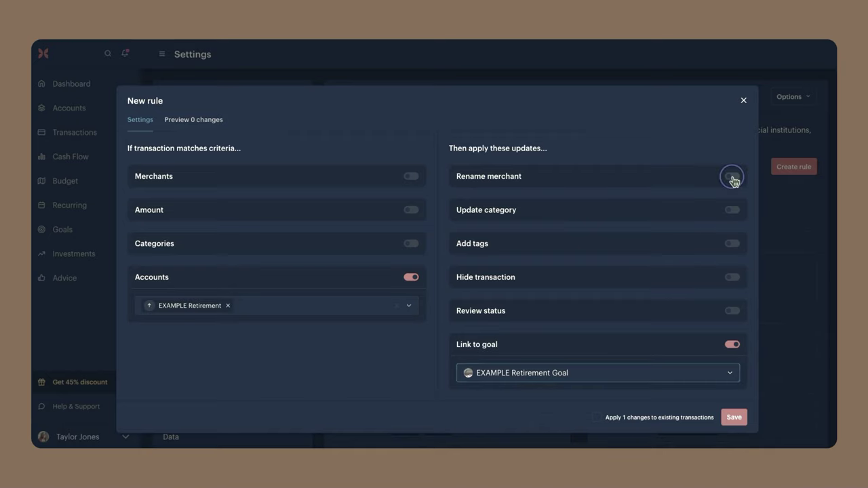
pyautogui.click(728, 178)
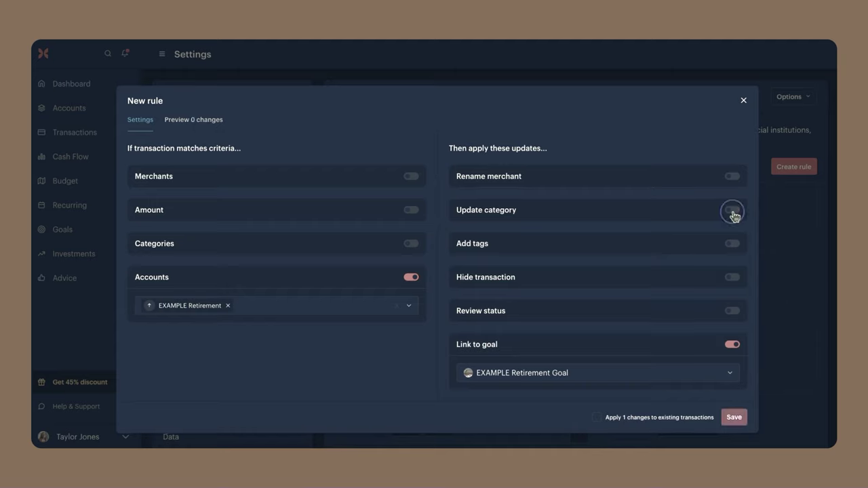
pyautogui.click(728, 211)
pyautogui.click(724, 210)
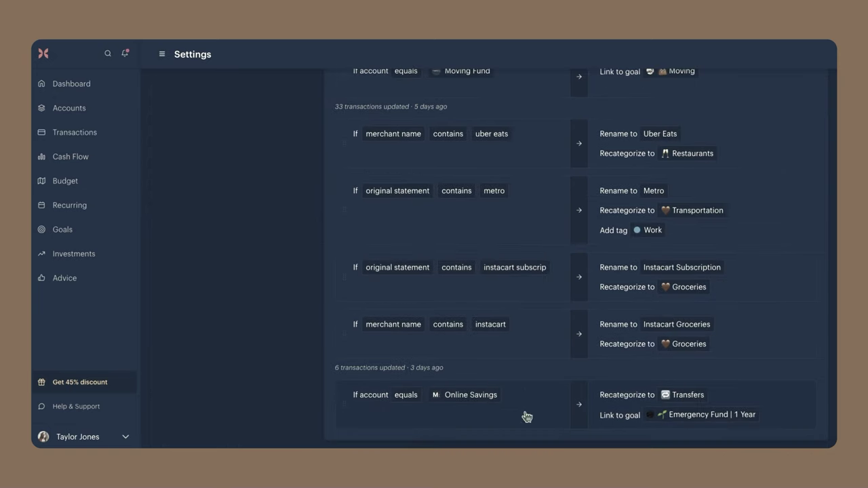
# Inspect the existing rule that links Online Savings transactions to the Emergency Fund | 1 Year goal and close it without changes
pyautogui.click(524, 413)
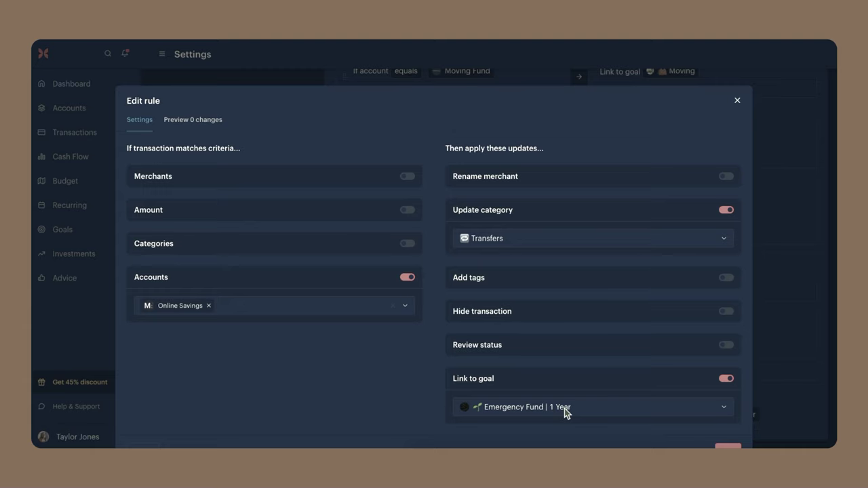
pyautogui.click(737, 100)
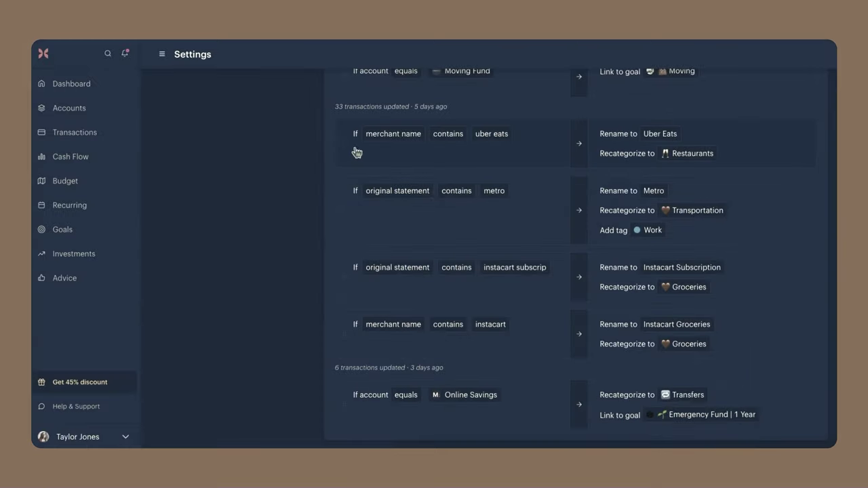
pyautogui.moveTo(335, 140); pyautogui.dragTo(339, 165)
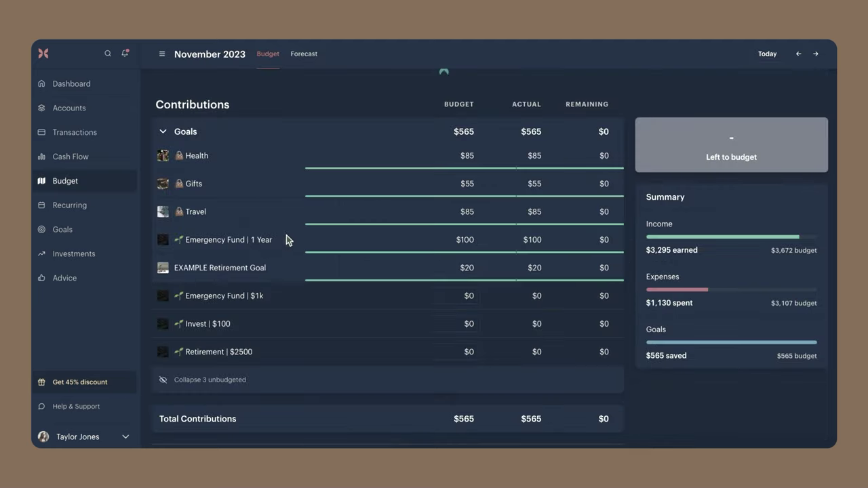
# Make the Contributions category in the Wealth group of the November 2023 budget a monthly rollover starting in September 2023
pyautogui.scroll(2, 287, 240)
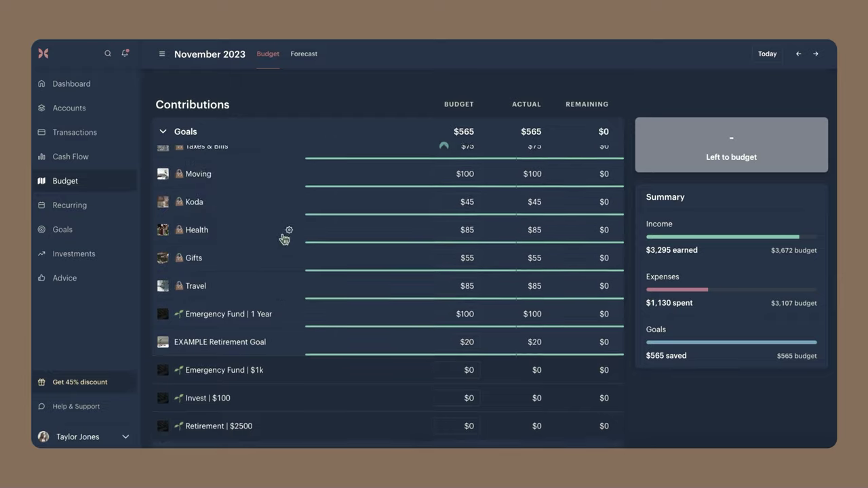
pyautogui.scroll(2, 284, 238)
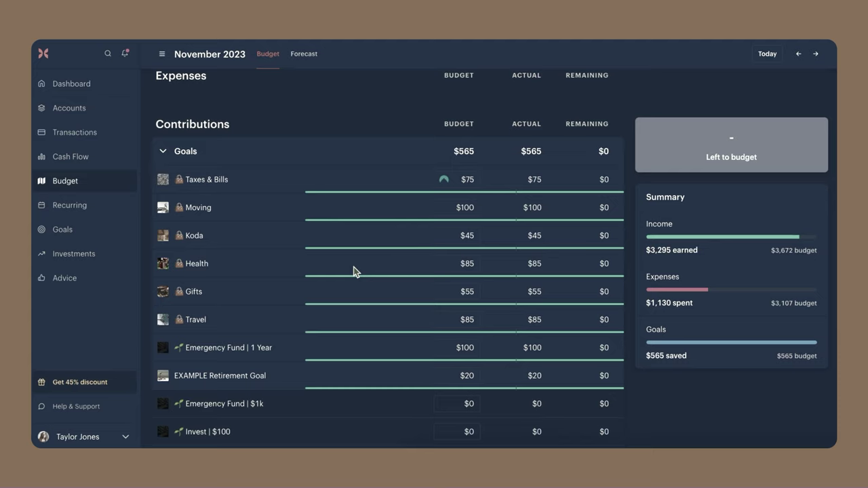
pyautogui.scroll(5, 354, 271)
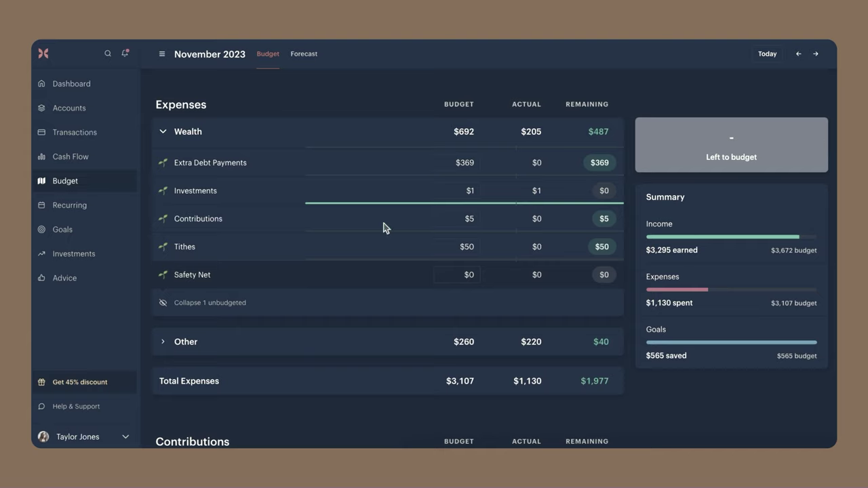
pyautogui.moveTo(303, 209)
pyautogui.click(289, 220)
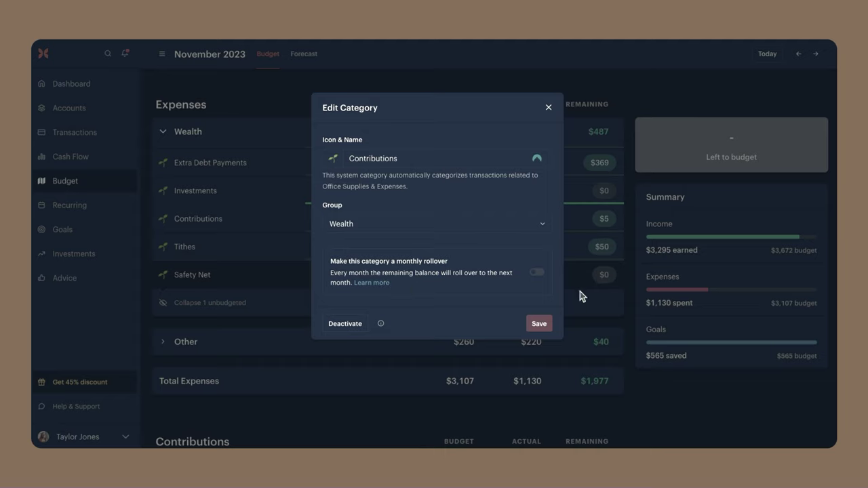
pyautogui.click(537, 271)
pyautogui.click(429, 320)
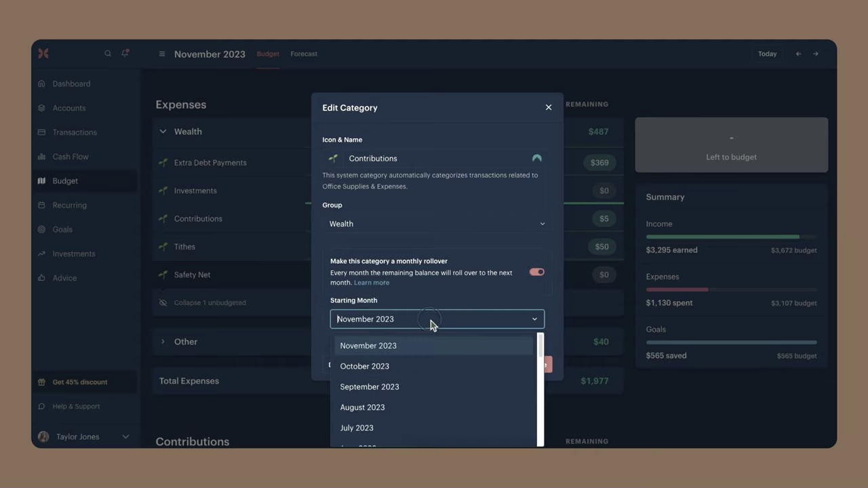
pyautogui.click(392, 388)
pyautogui.click(539, 366)
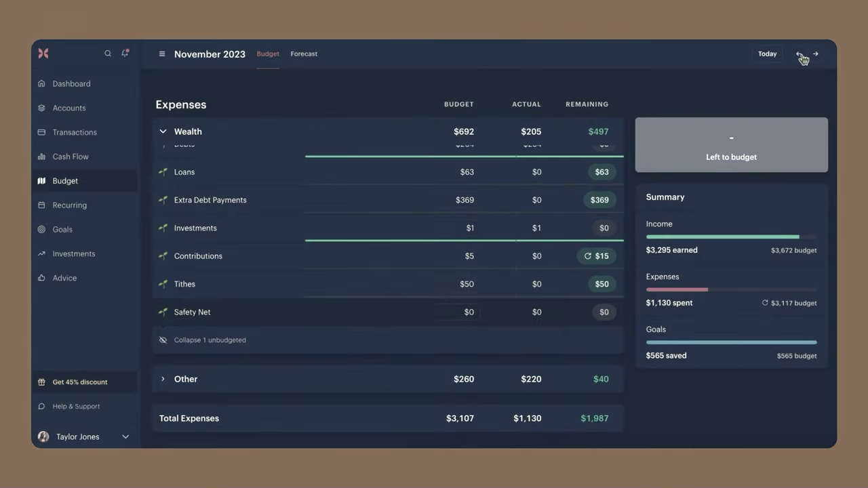
# Compare the Contributions category's rollover balance across the September, October and November 2023 budgets
pyautogui.click(800, 55)
pyautogui.click(799, 55)
pyautogui.moveTo(707, 127)
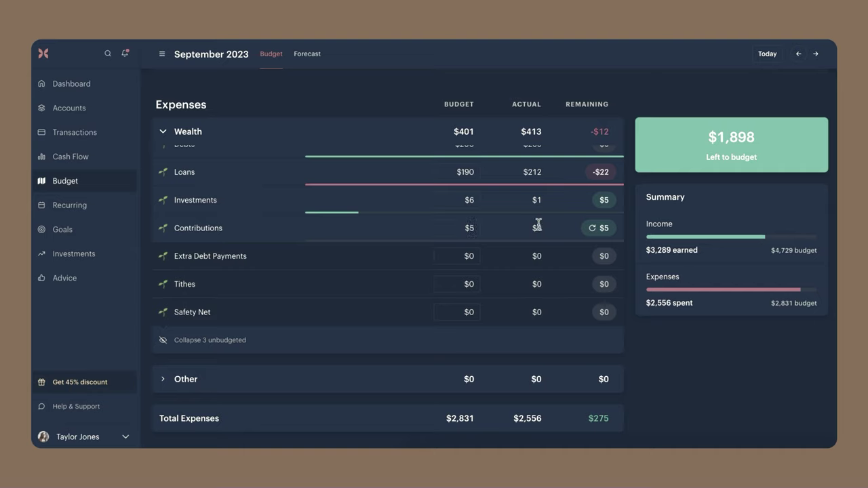
pyautogui.click(815, 55)
pyautogui.moveTo(594, 235)
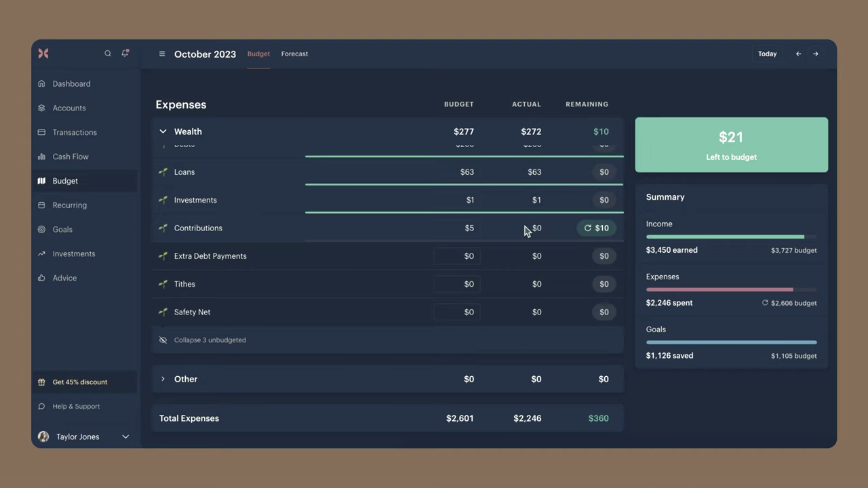
pyautogui.click(816, 54)
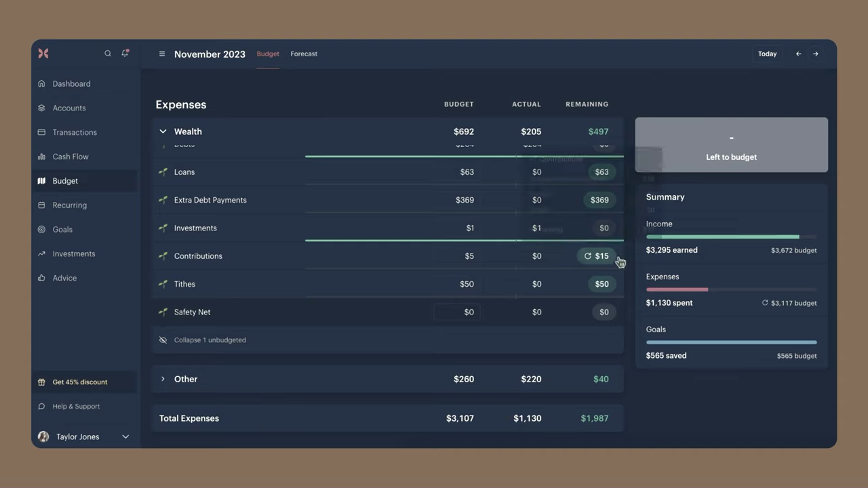
pyautogui.moveTo(611, 263)
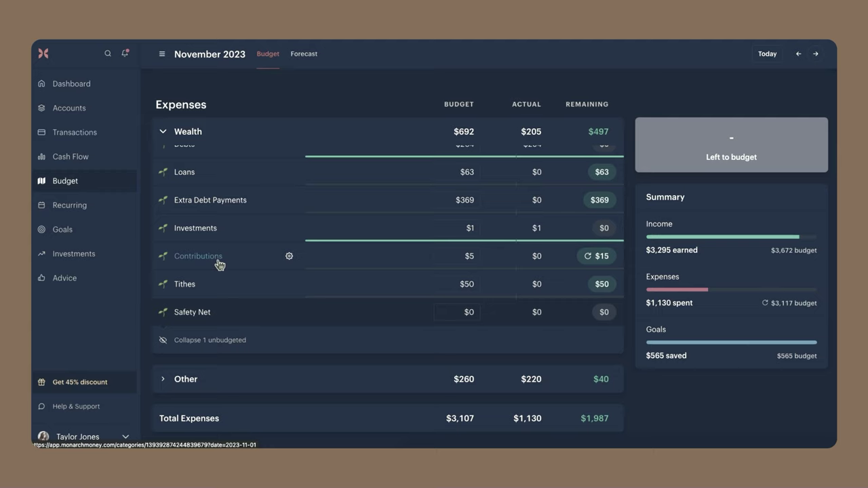
# Expand the Needs and Wants expense groups in the November 2023 budget and review their categories alongside the Wealth group
pyautogui.scroll(3, 219, 263)
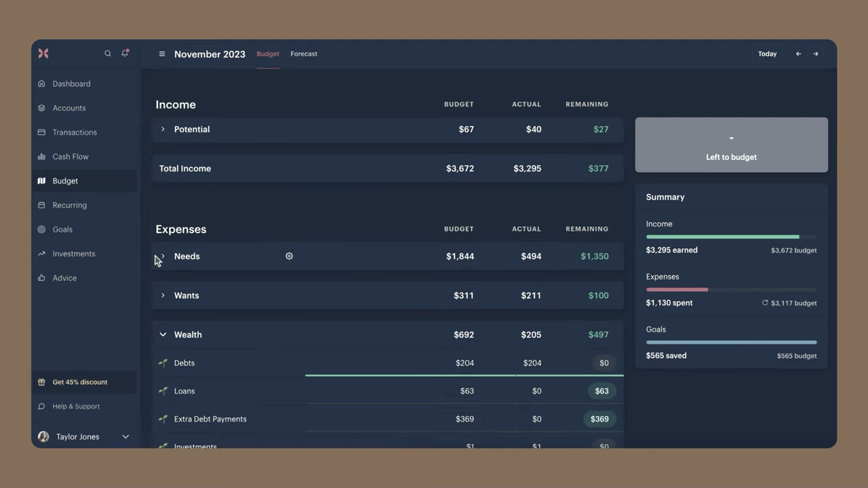
pyautogui.click(163, 258)
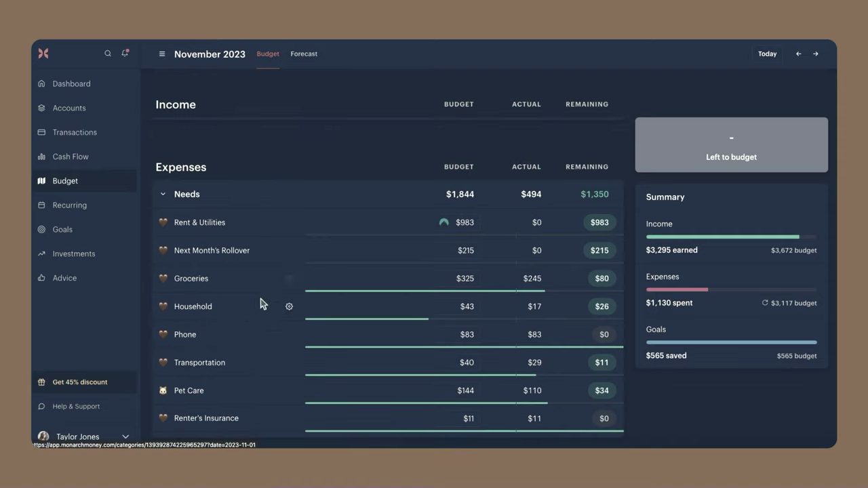
pyautogui.scroll(-3, 223, 303)
pyautogui.click(163, 235)
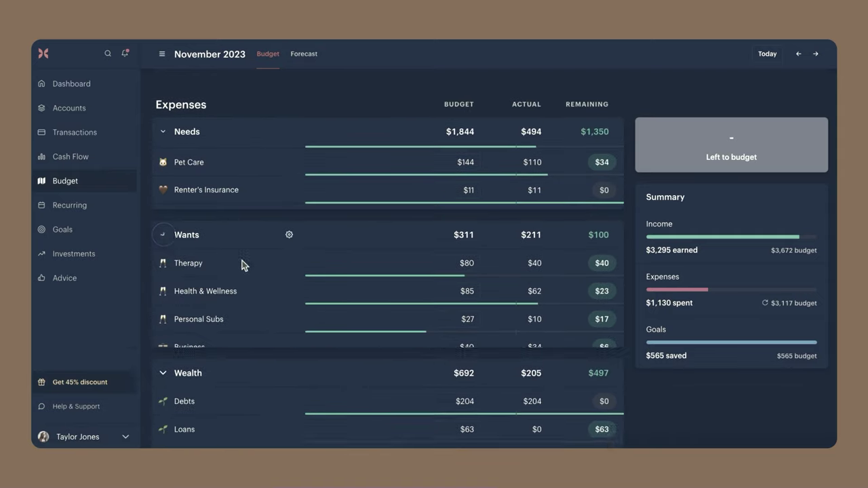
pyautogui.scroll(-2, 251, 271)
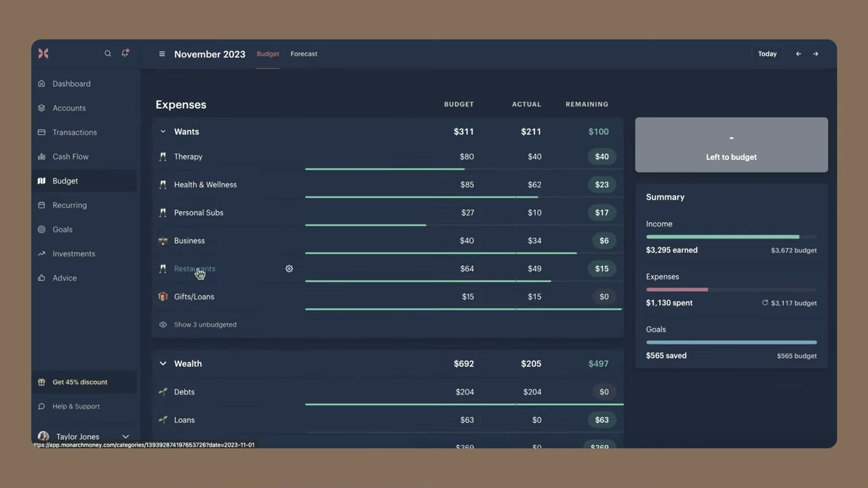
pyautogui.scroll(-3, 200, 273)
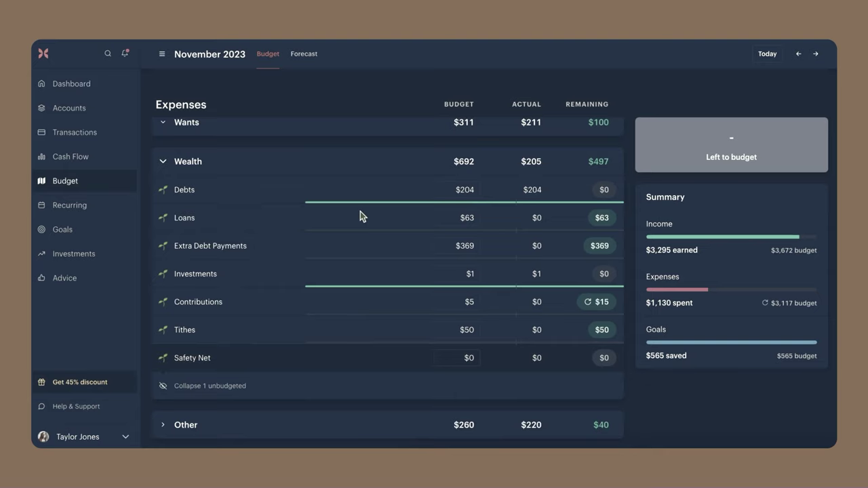
# Expand the Planned income group and inspect the Paychecks category's settings without changing them
pyautogui.scroll(10, 359, 216)
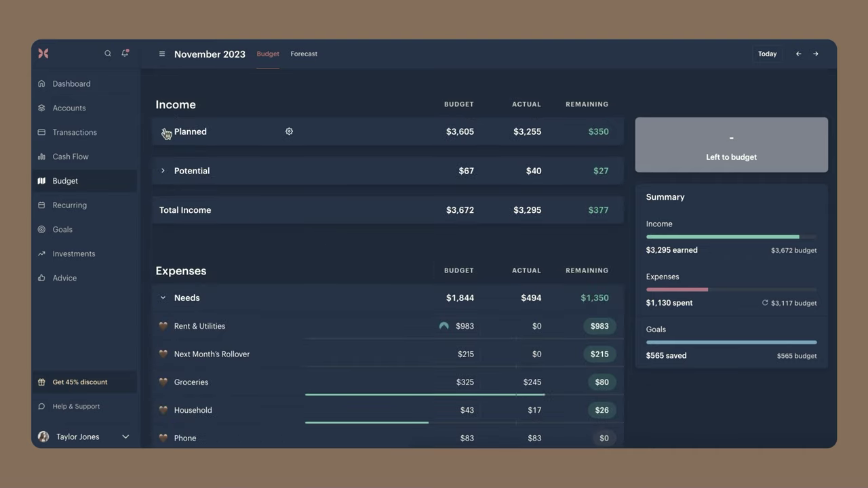
pyautogui.click(165, 132)
pyautogui.click(289, 160)
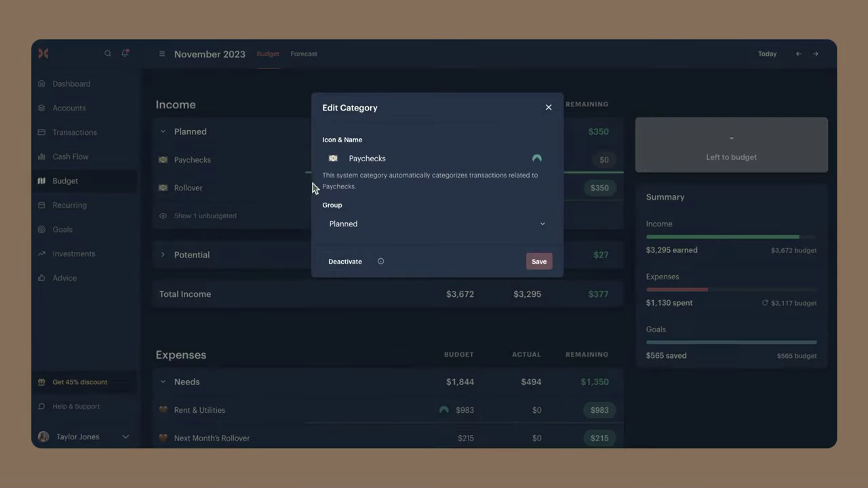
pyautogui.click(548, 108)
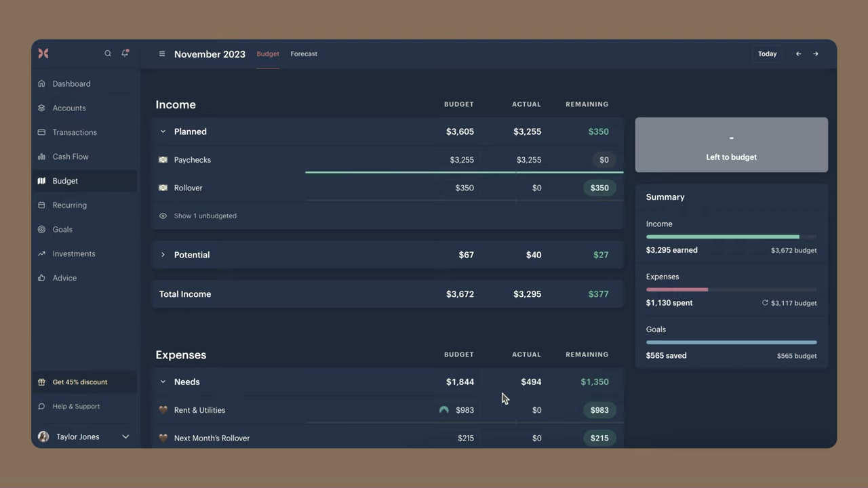
# Check the Rollover income budget for November 2023 without changing it, and go back to the October 2023 budget
pyautogui.click(465, 188)
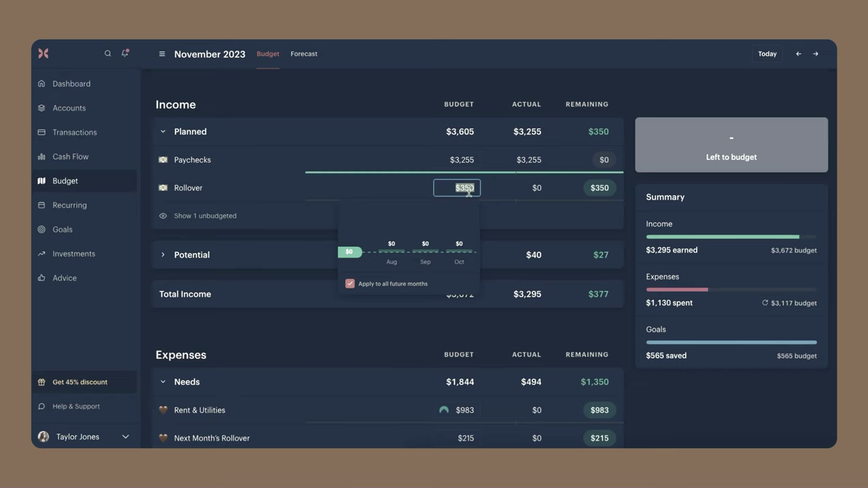
pyautogui.press('Return')
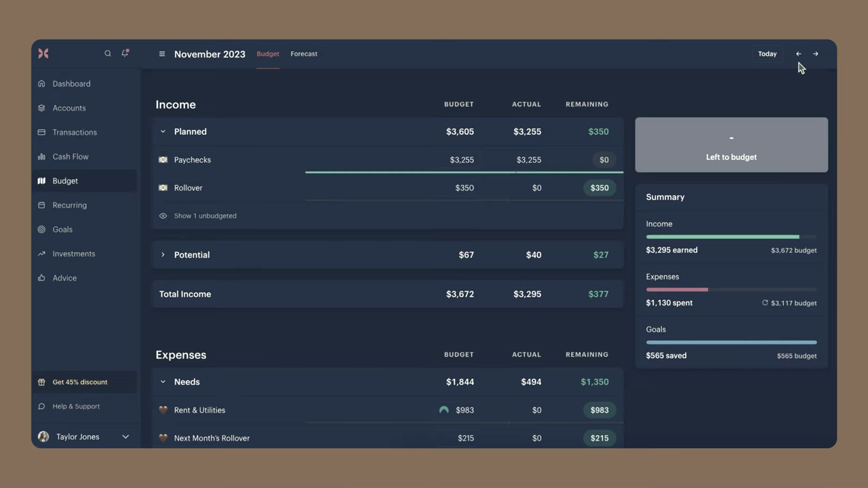
pyautogui.click(799, 70)
pyautogui.click(799, 56)
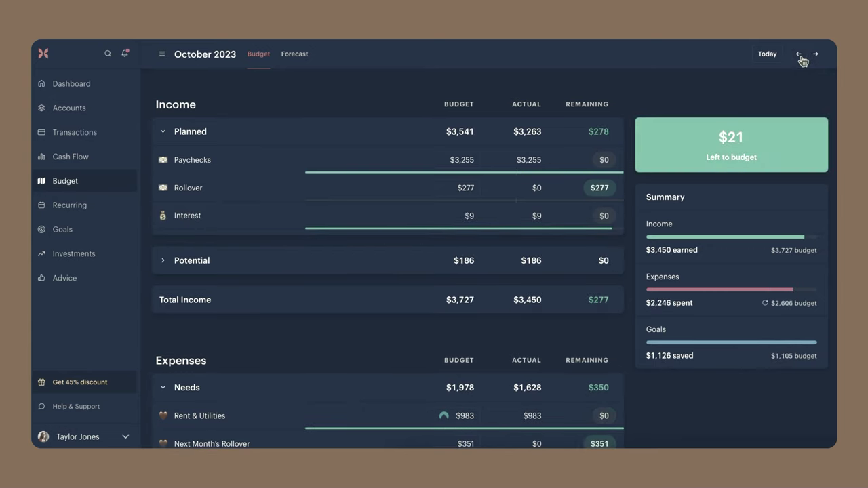
# Compare October's Rollover income budget with the balances in the bank statement screenshot, and close the screenshot
pyautogui.moveTo(835, 76); pyautogui.dragTo(581, 193)
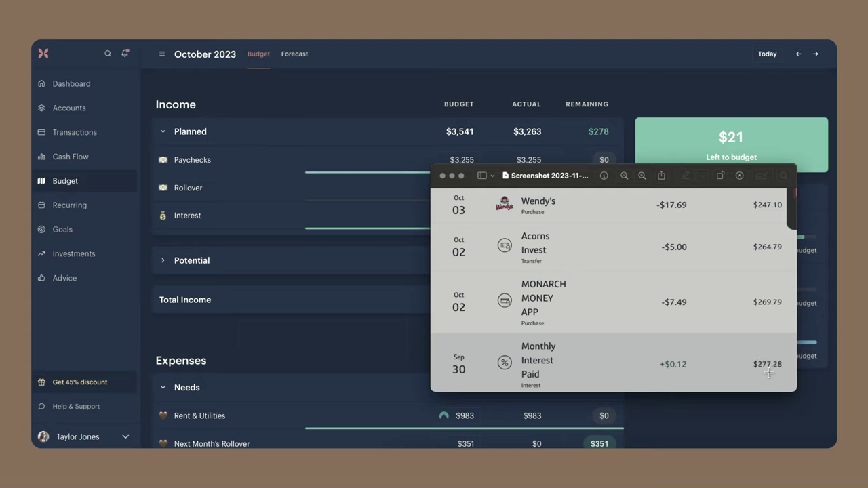
pyautogui.moveTo(580, 182); pyautogui.dragTo(626, 235)
pyautogui.click(465, 185)
pyautogui.click(467, 187)
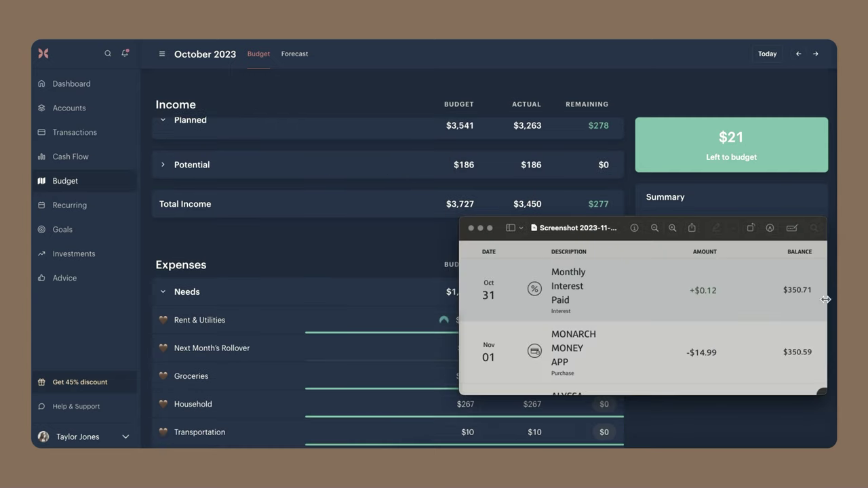
pyautogui.click(471, 228)
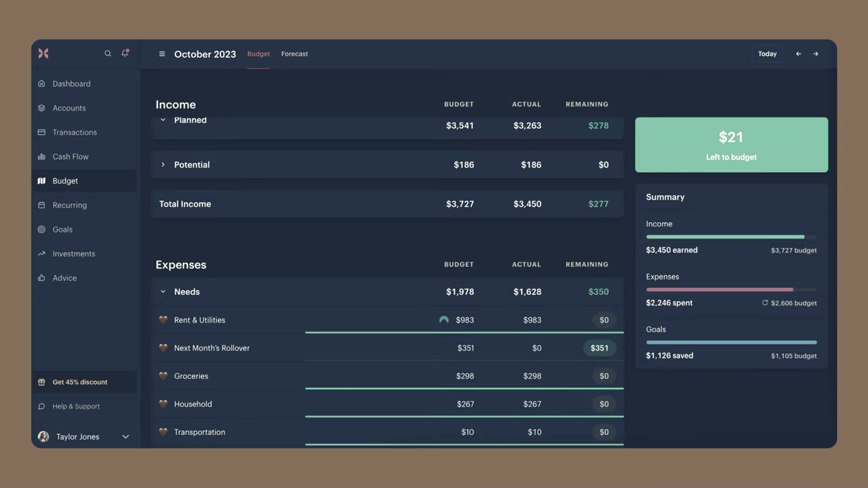
# Examine October's Next Month's Rollover expense budget against the Needs group's remaining amount and the Rollover income budget
pyautogui.click(469, 349)
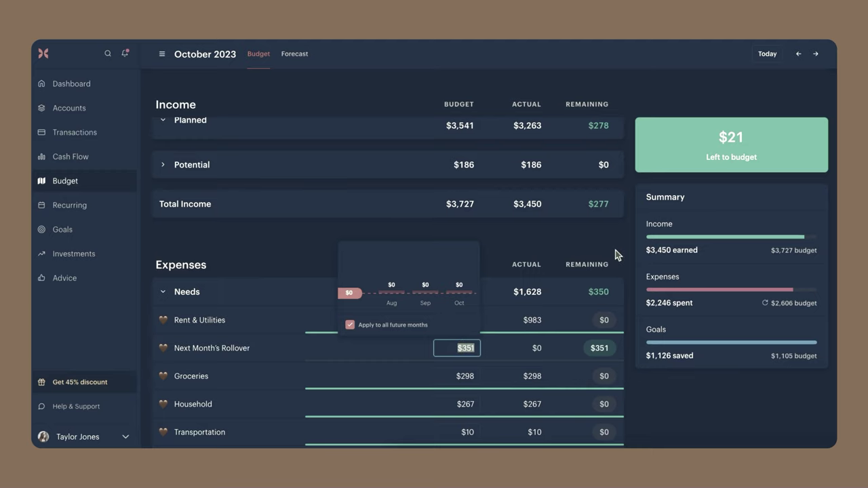
pyautogui.scroll(-3, 615, 252)
pyautogui.scroll(1, 613, 145)
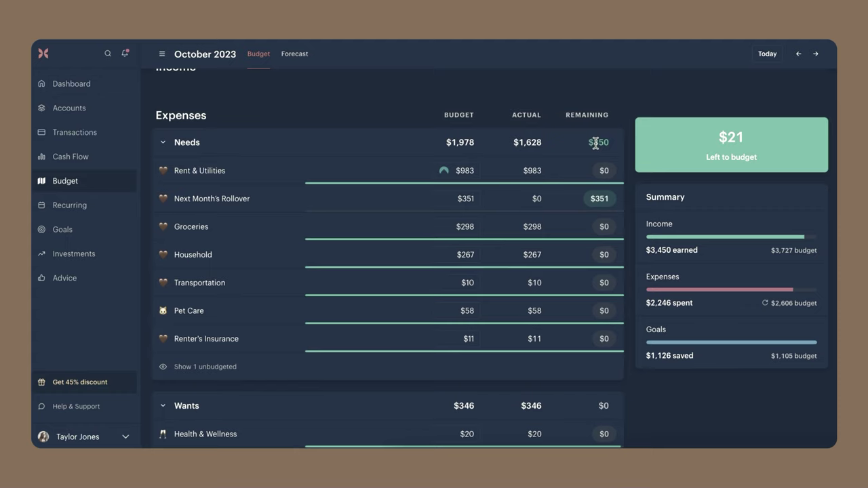
pyautogui.scroll(5, 595, 143)
pyautogui.click(467, 187)
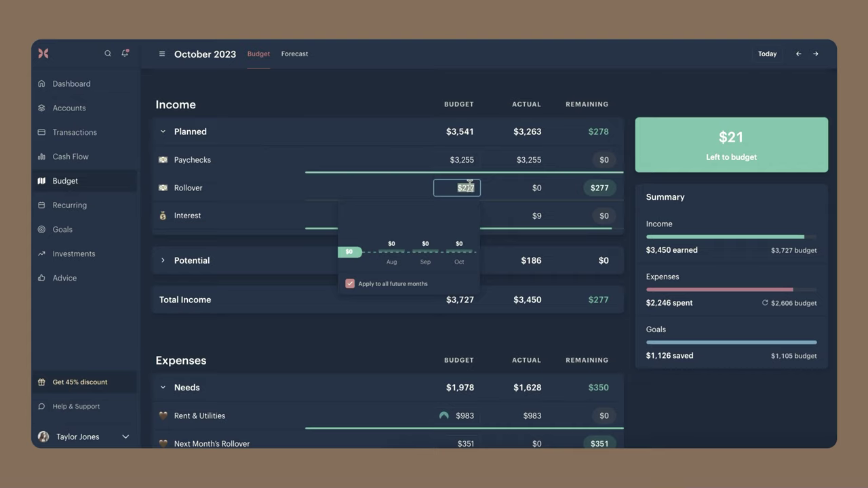
pyautogui.scroll(-3, 453, 242)
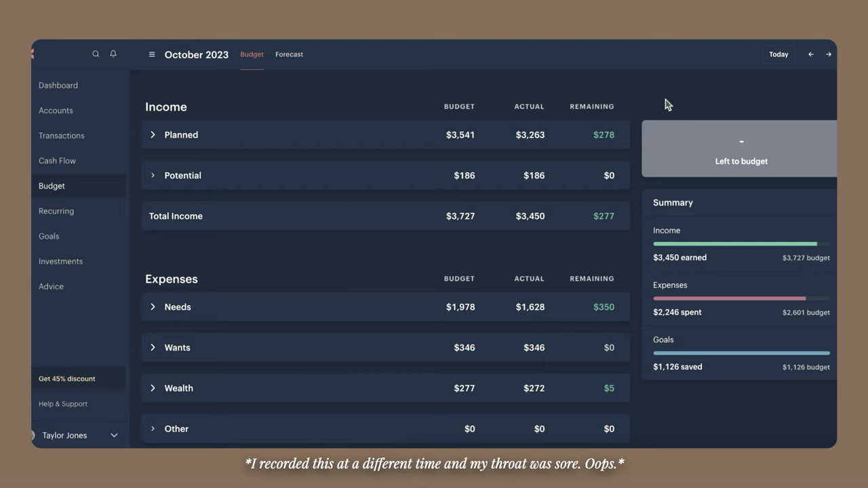
# Expand the income and expense groups of the October 2023 budget to list their categories
pyautogui.moveTo(756, 141)
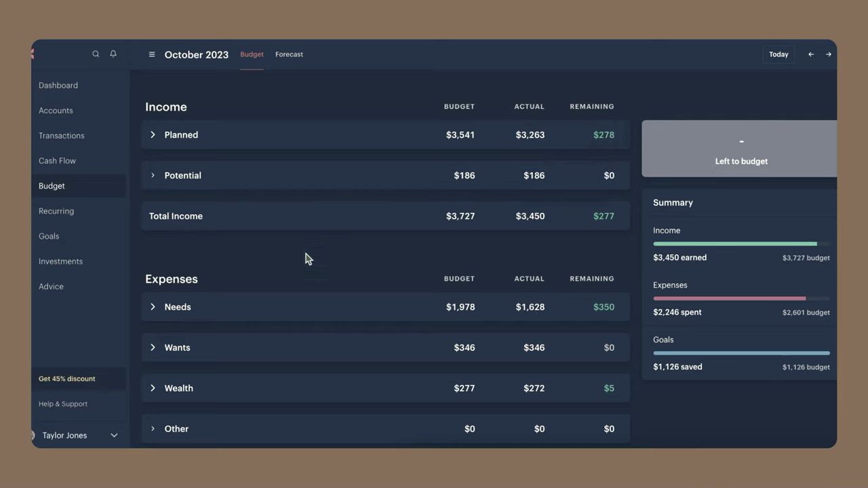
pyautogui.scroll(-3, 197, 275)
pyautogui.click(152, 404)
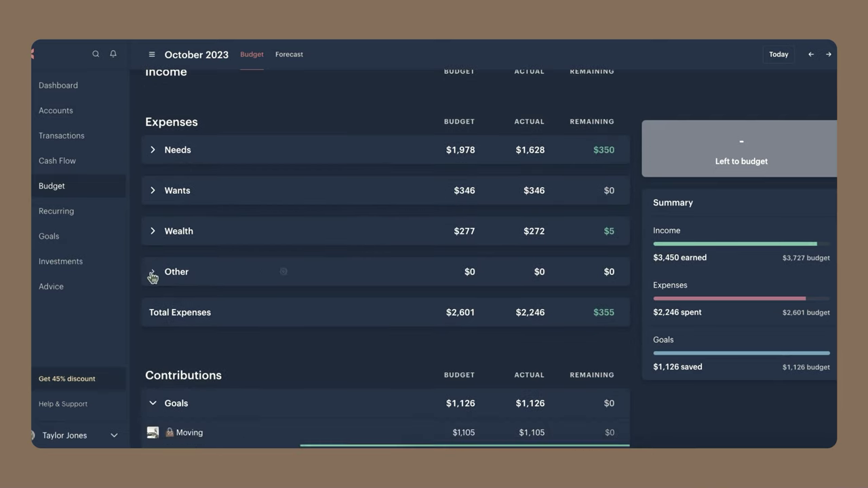
pyautogui.click(151, 272)
pyautogui.scroll(5, 620, 104)
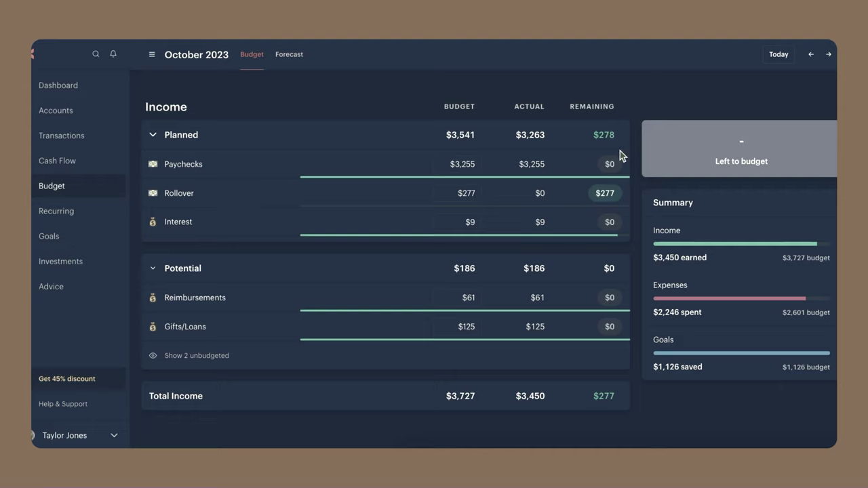
# Set the Paychecks budget to $4,000 without applying it to future months, and return it to the $3,255 actual amount
pyautogui.moveTo(609, 167)
pyautogui.click(467, 160)
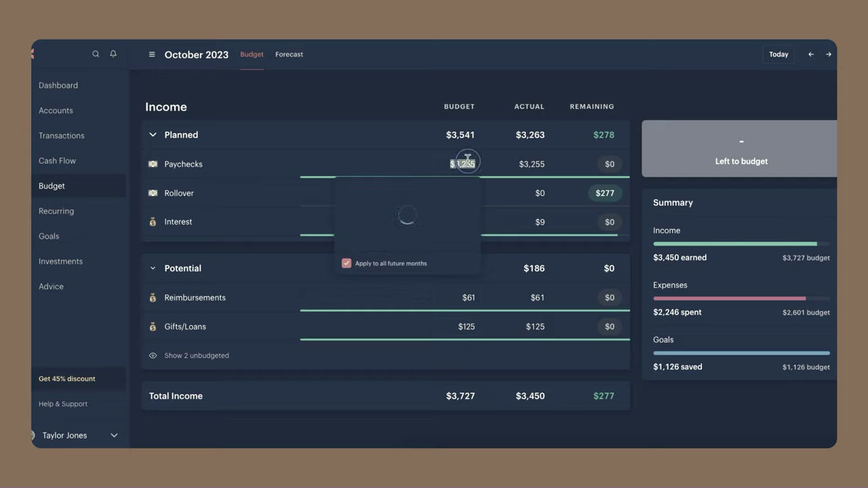
pyautogui.write('4000')
pyautogui.click(375, 269)
pyautogui.click(669, 113)
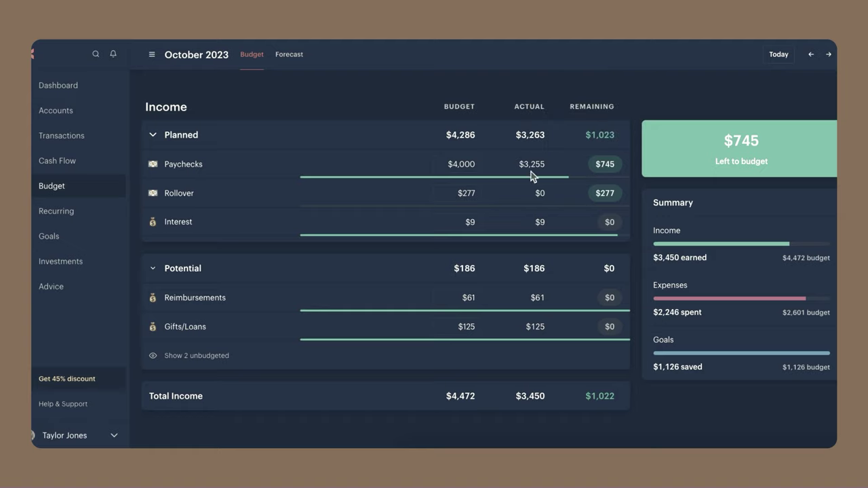
pyautogui.click(466, 164)
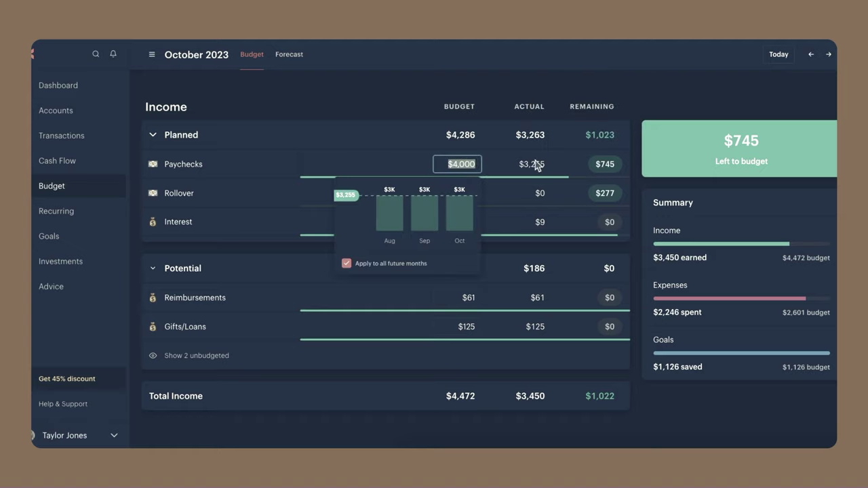
pyautogui.moveTo(545, 166); pyautogui.dragTo(524, 165)
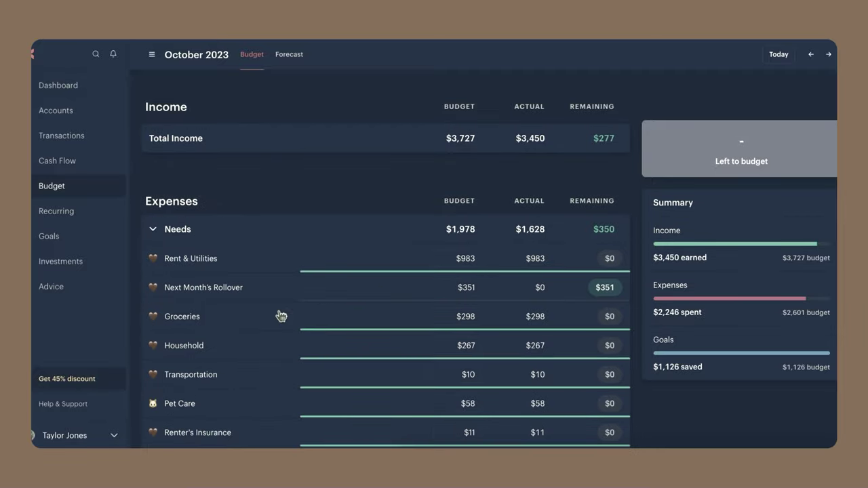
# Set the Personal Subs budget in the Wants group to $15 without applying it to future months
pyautogui.click(154, 229)
pyautogui.scroll(-3, 414, 184)
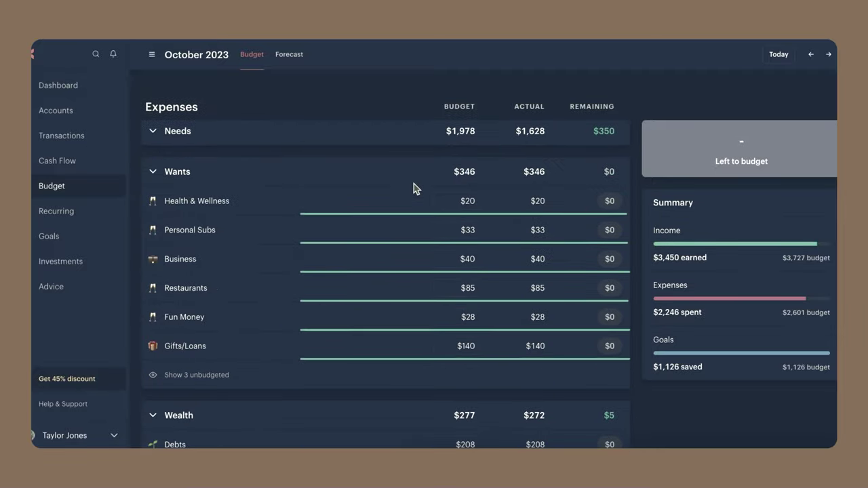
pyautogui.click(473, 229)
pyautogui.press('BackSpace')
pyautogui.press('BackSpace')
pyautogui.write('15')
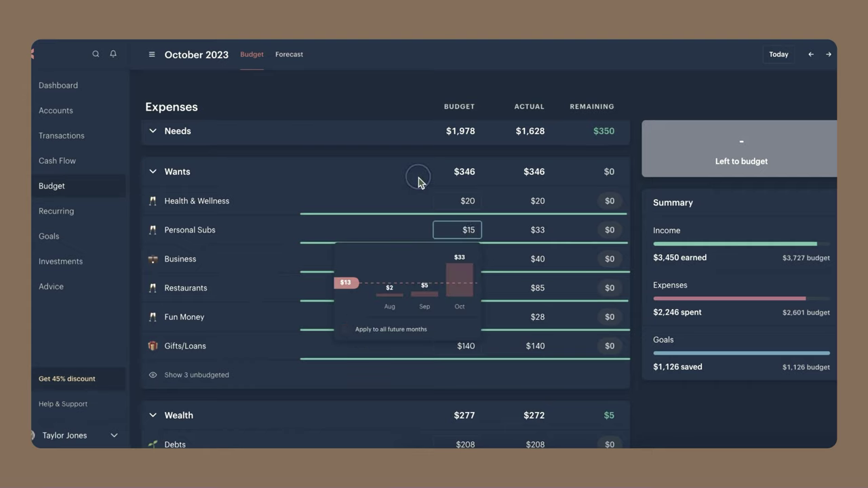
pyautogui.click(418, 178)
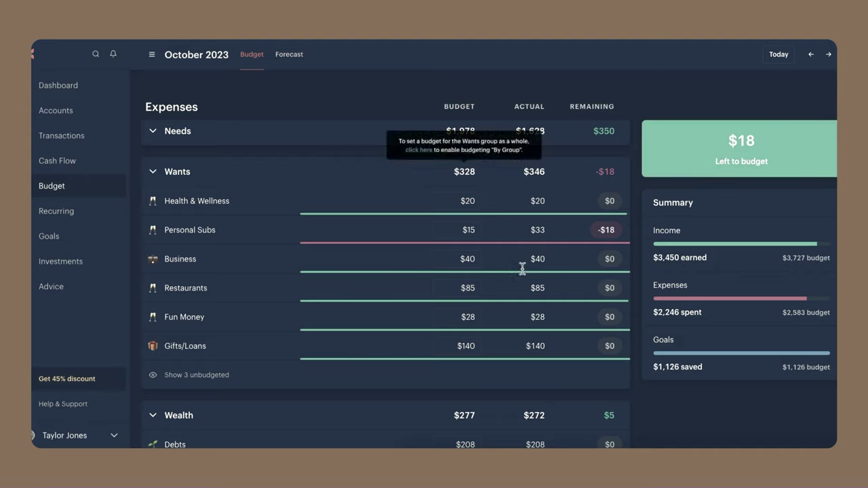
# Set the Business budget in the Wants group to $100
pyautogui.click(467, 259)
pyautogui.write('100')
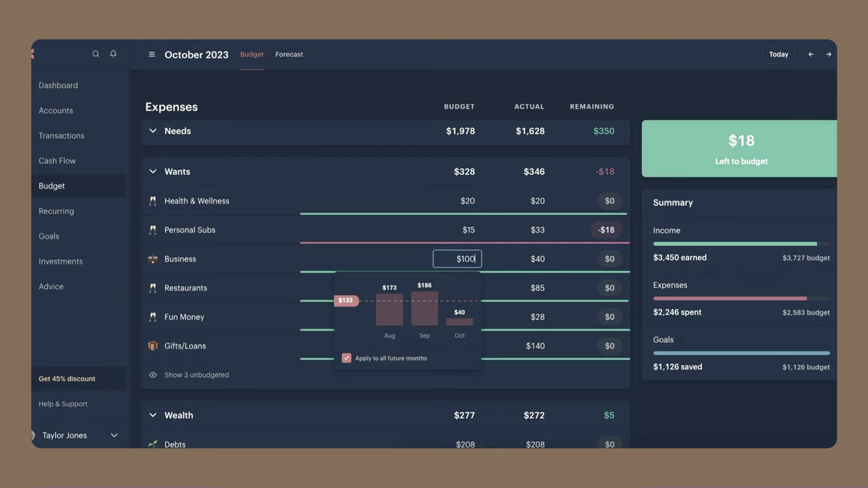
pyautogui.click(552, 386)
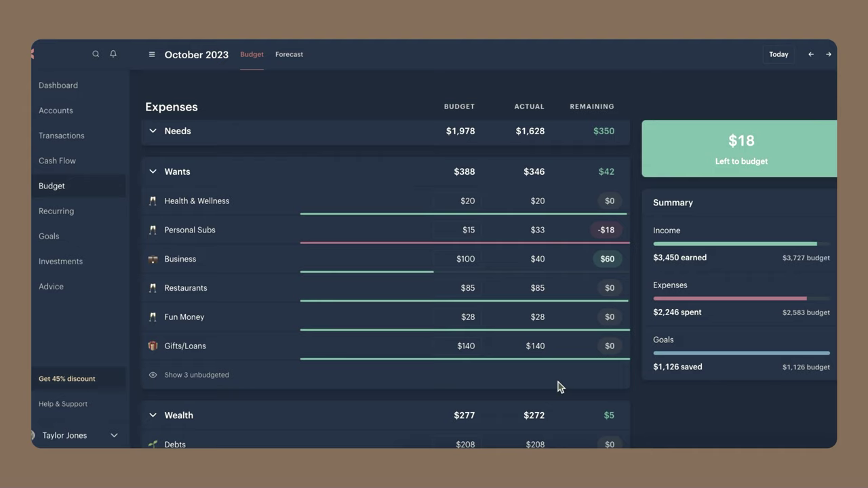
# Move $18 of budget from Business to the overspent Personal Subs category
pyautogui.moveTo(605, 261)
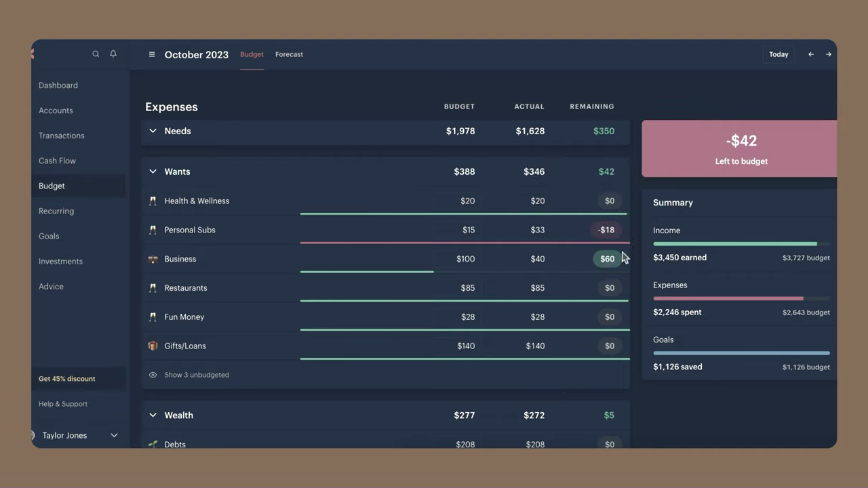
pyautogui.moveTo(605, 234)
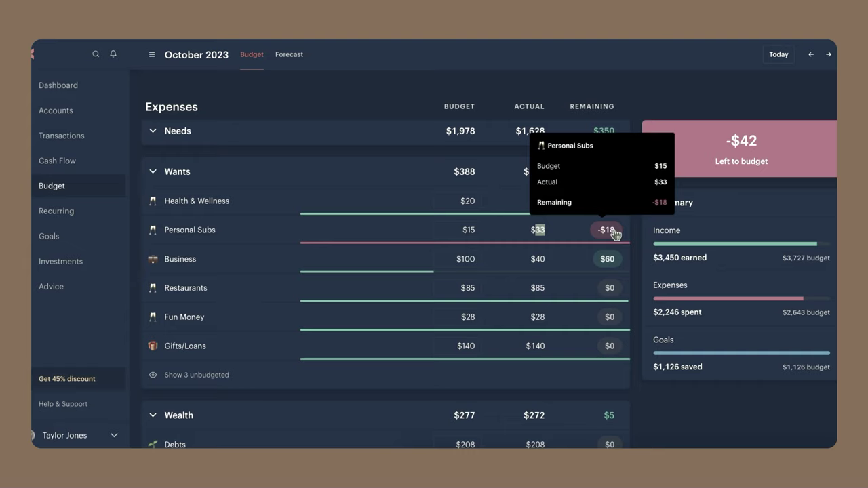
pyautogui.click(613, 231)
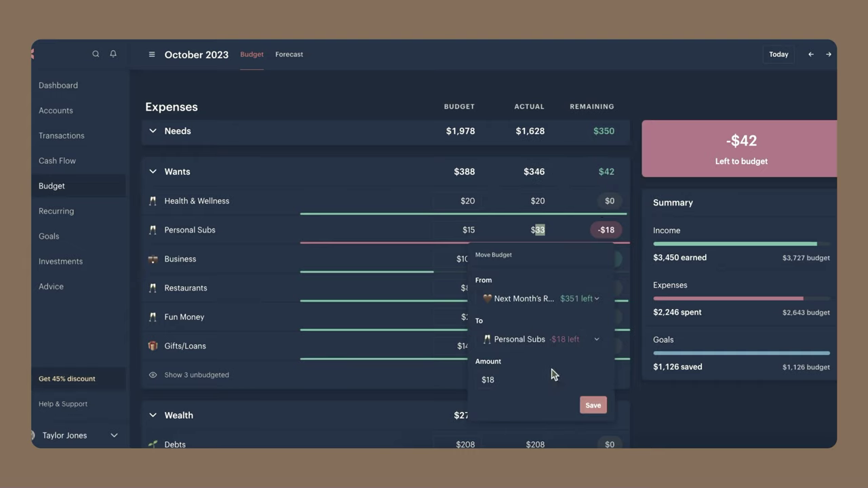
pyautogui.click(548, 300)
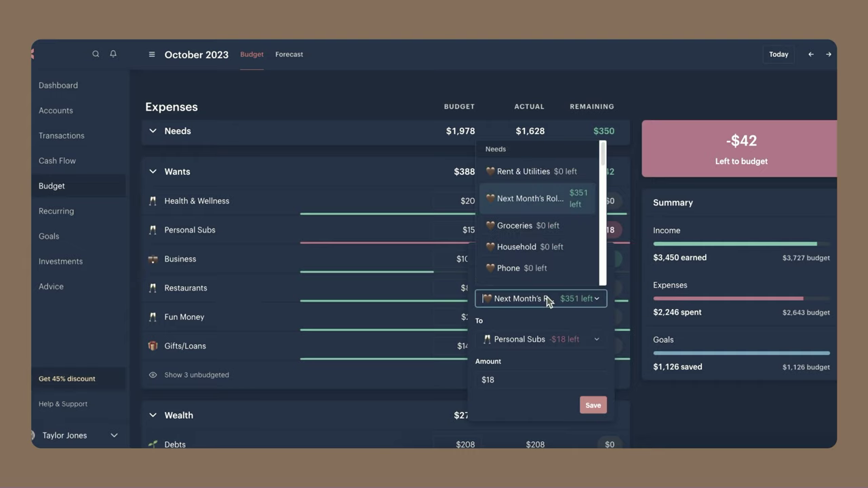
pyautogui.write('busi')
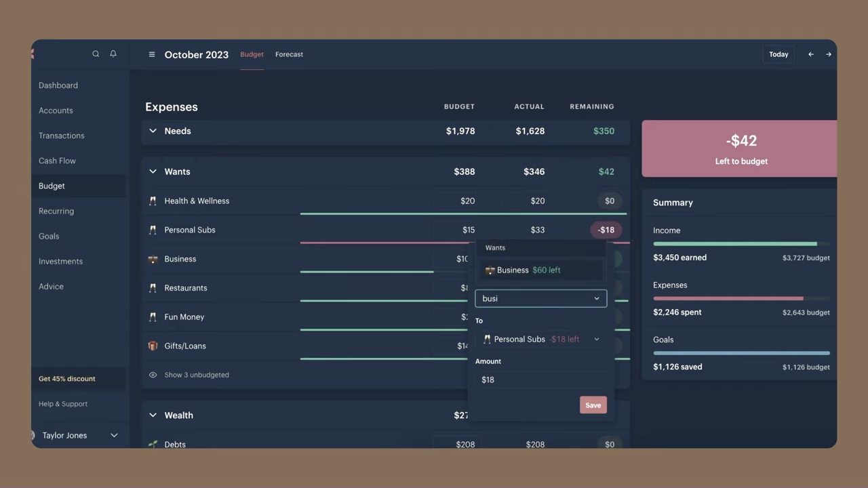
pyautogui.click(546, 271)
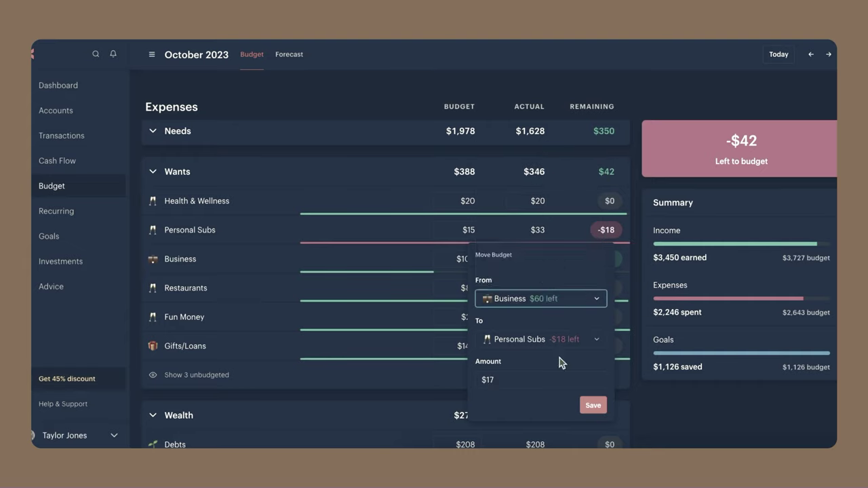
pyautogui.click(520, 372)
pyautogui.press('BackSpace')
pyautogui.write('8')
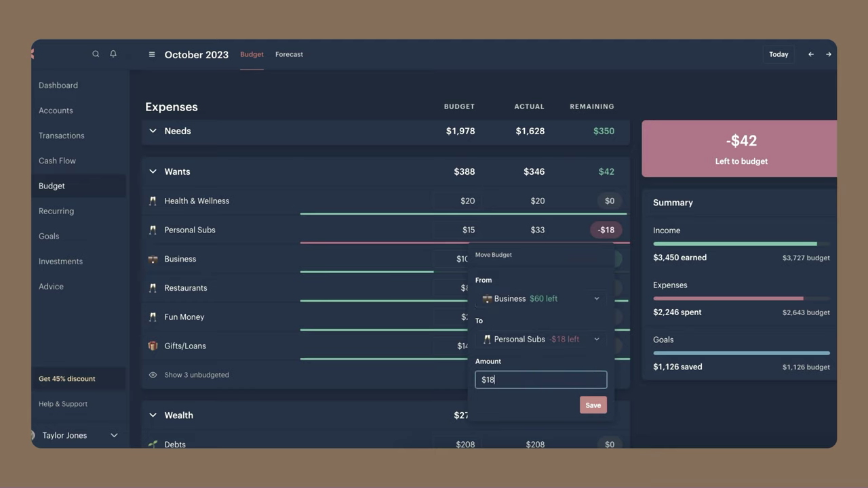
pyautogui.click(584, 405)
# Set the Business budget to $40 to match its actual spending
pyautogui.moveTo(606, 233)
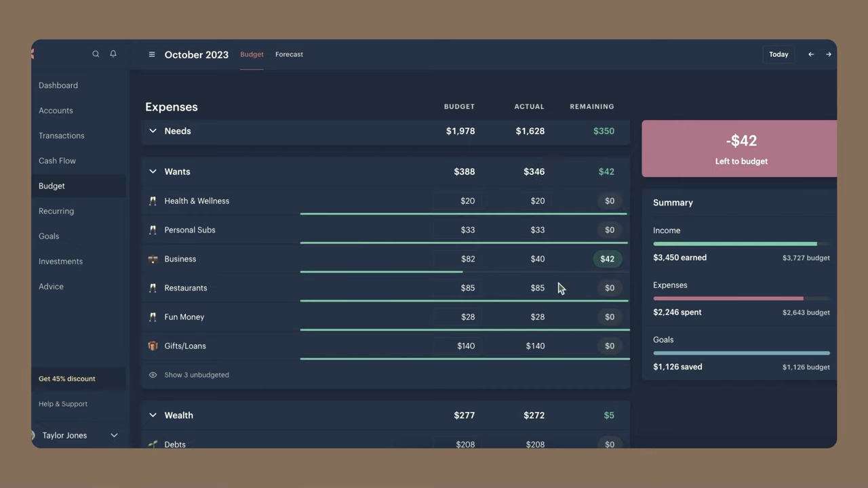
pyautogui.scroll(-5, 560, 287)
pyautogui.scroll(-4, 574, 287)
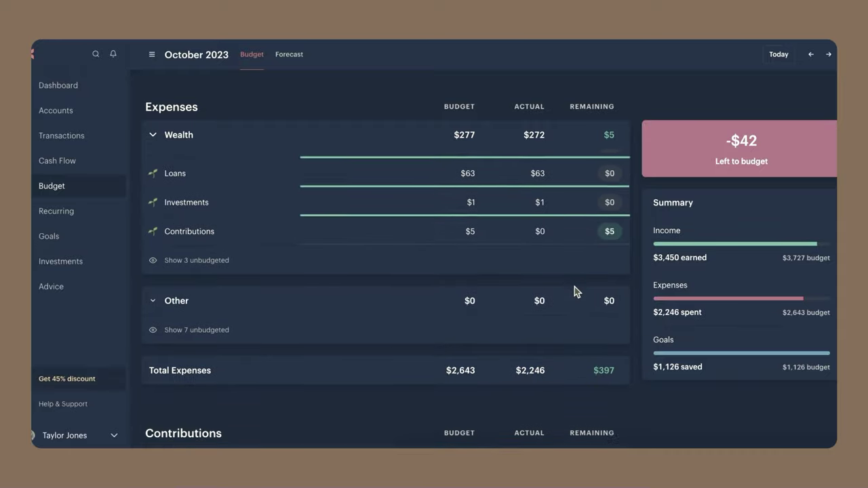
pyautogui.scroll(9, 574, 287)
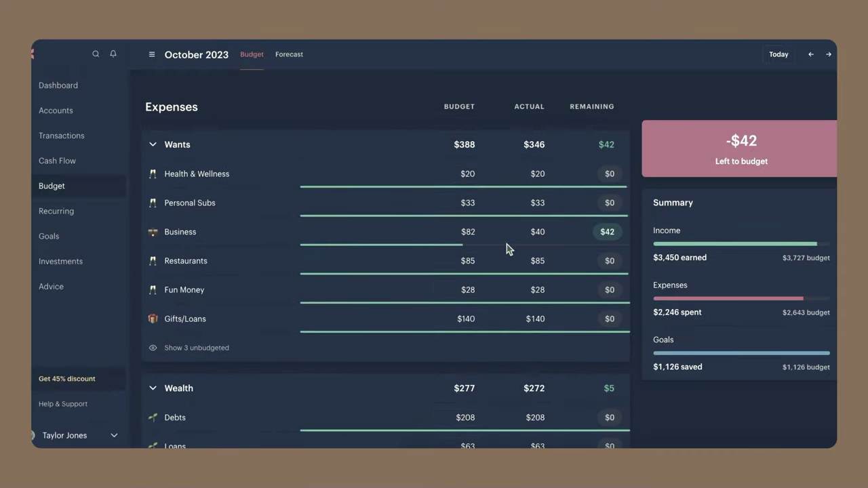
pyautogui.click(471, 232)
pyautogui.write('40')
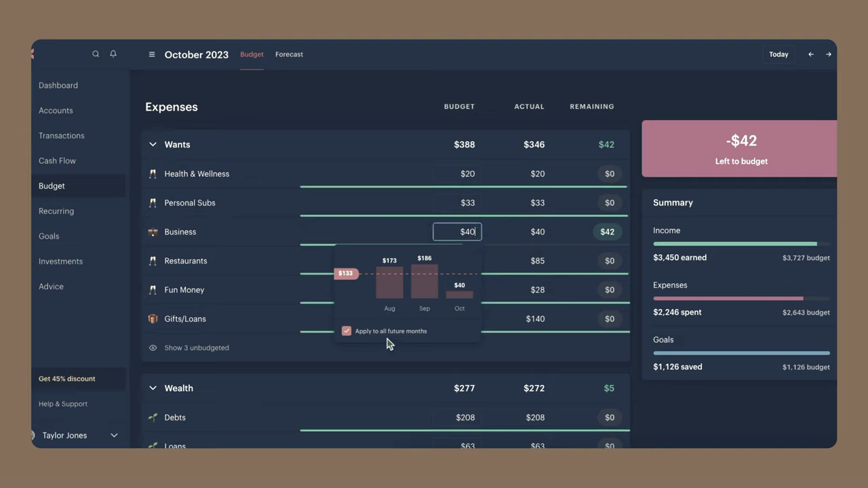
pyautogui.click(548, 355)
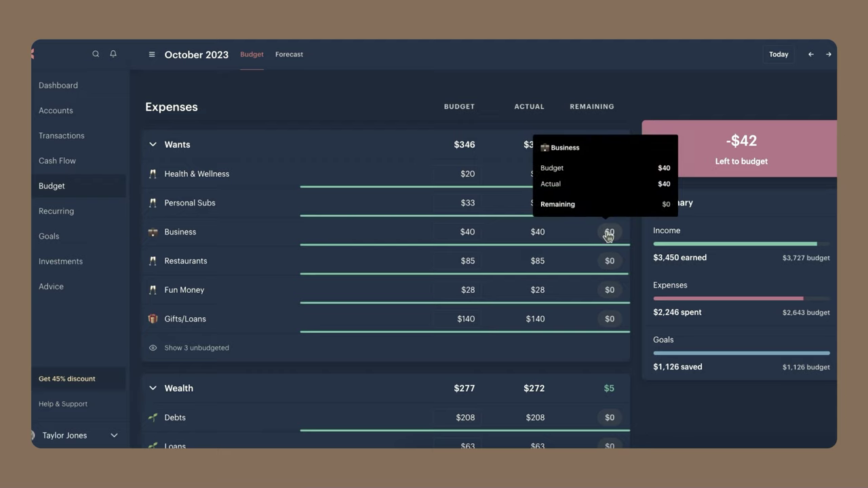
# Examine October's left-to-budget breakdown against the remaining amounts in the Needs, Wants and Wealth groups
pyautogui.moveTo(745, 162)
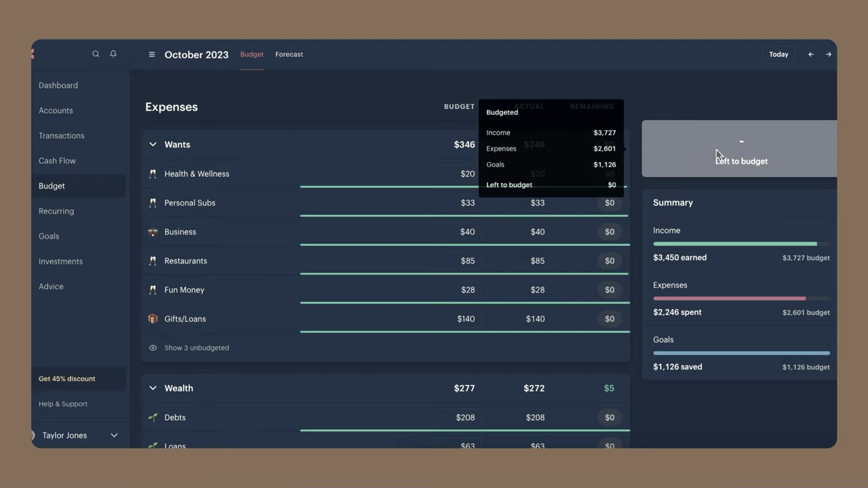
pyautogui.click(589, 145)
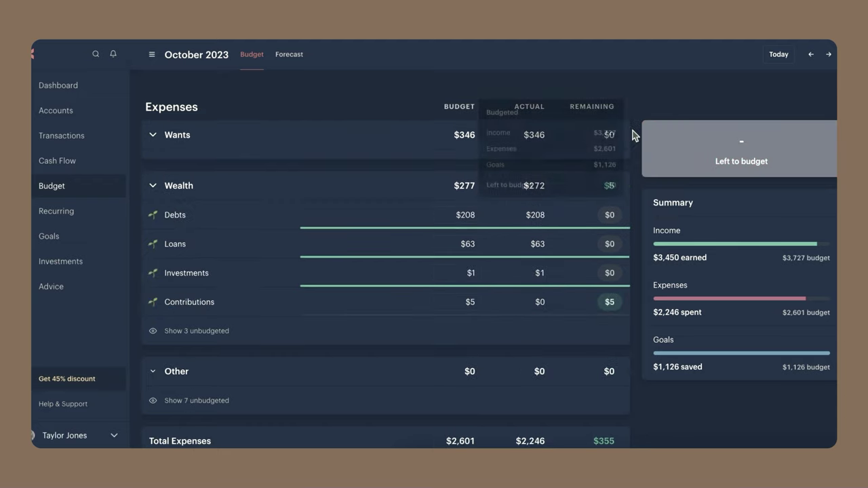
pyautogui.moveTo(797, 161)
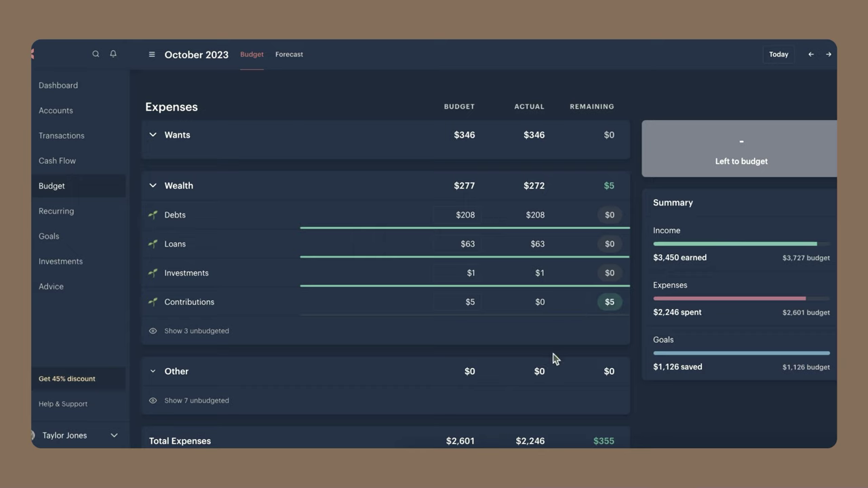
pyautogui.scroll(5, 388, 322)
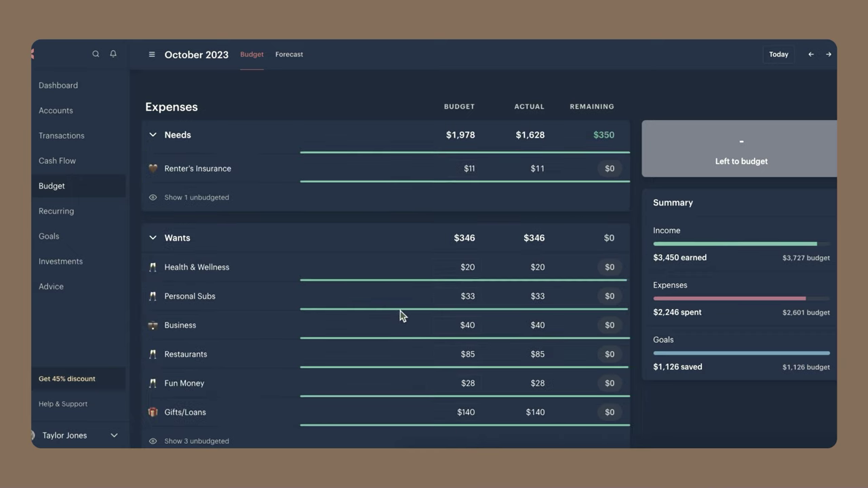
pyautogui.scroll(-5, 400, 315)
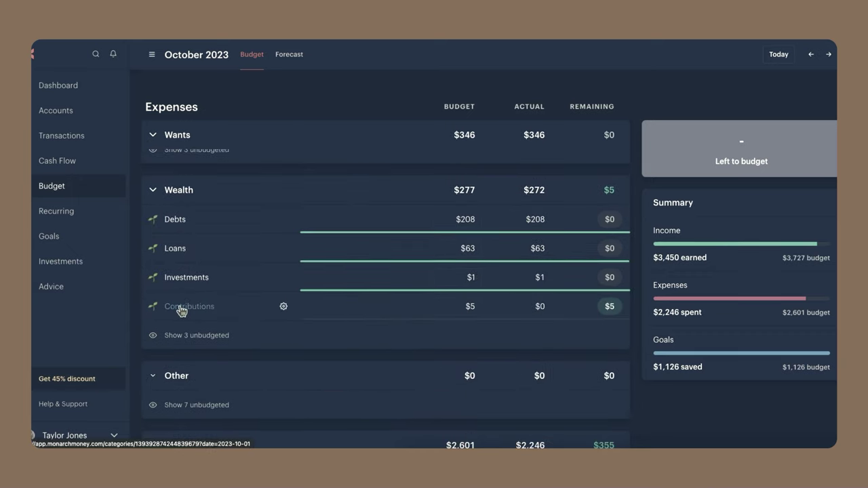
# Set the Wealth group's Contributions budget to $0 without applying it to future months, and restore it to $5
pyautogui.click(475, 305)
pyautogui.write('0')
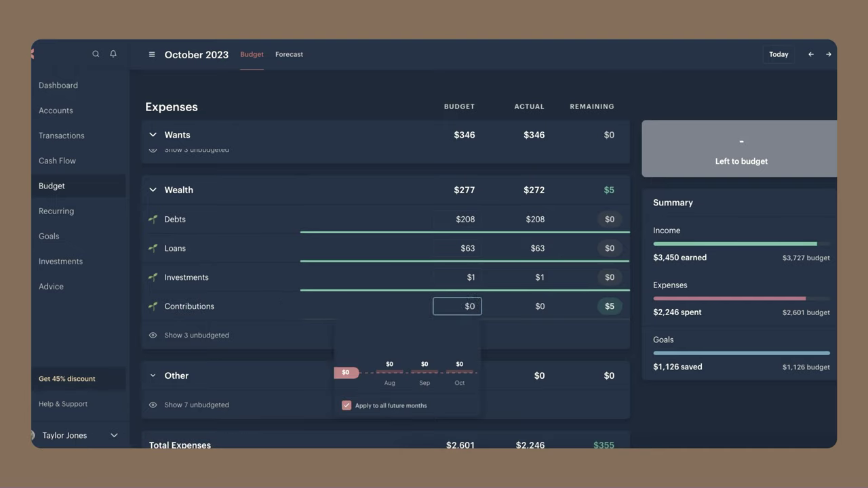
pyautogui.click(369, 407)
pyautogui.click(557, 349)
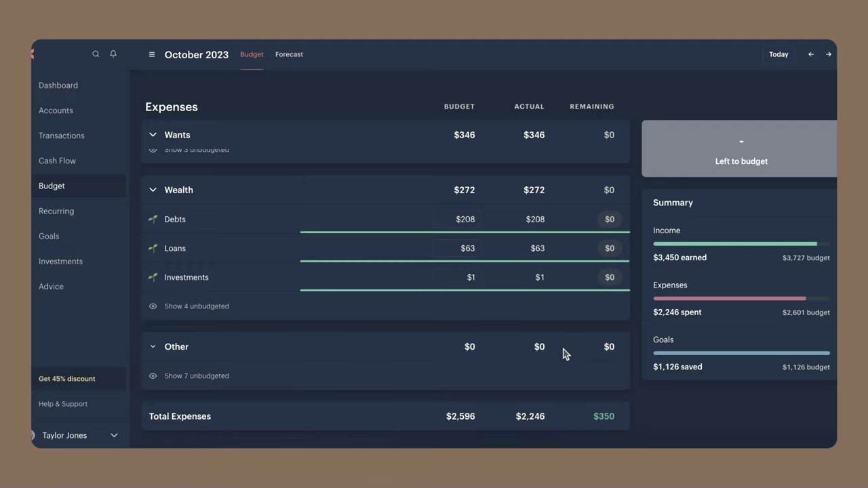
pyautogui.moveTo(758, 150)
pyautogui.click(301, 306)
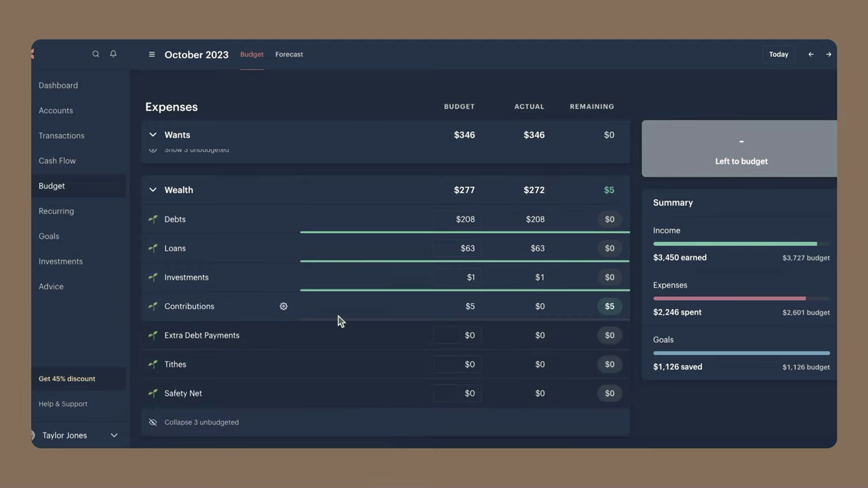
pyautogui.click(213, 427)
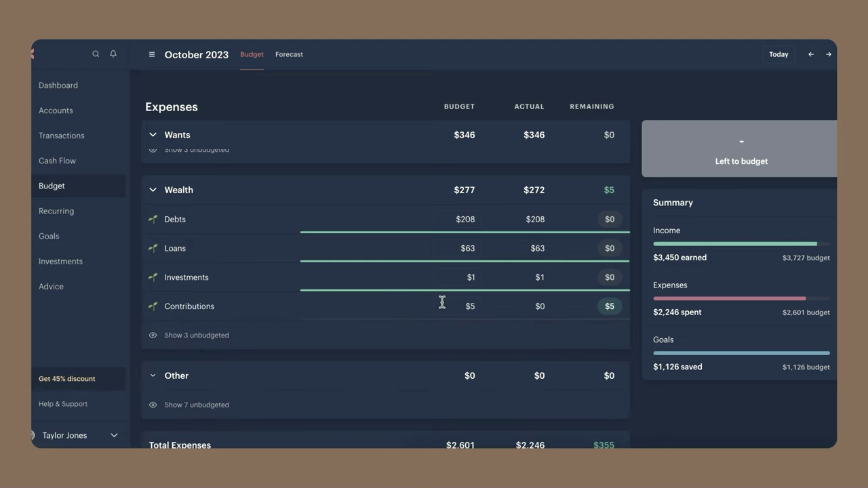
# Review October's goal contributions and the Planned and Potential income categories
pyautogui.scroll(-5, 348, 309)
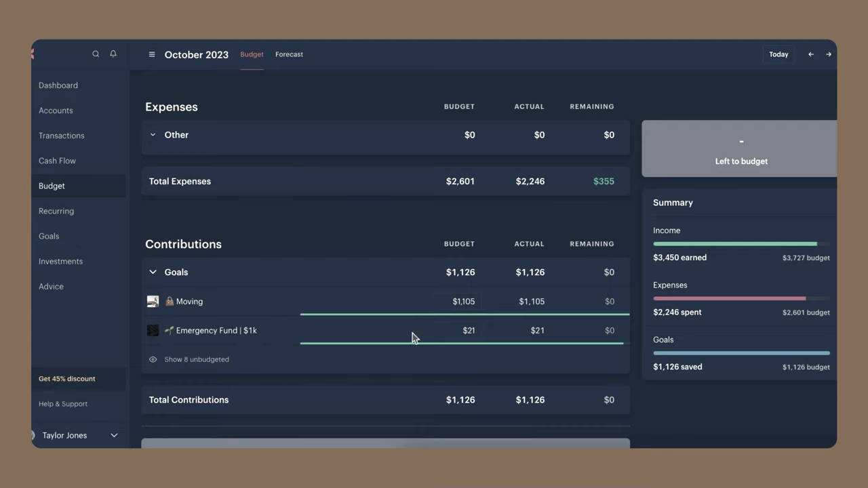
pyautogui.scroll(10, 437, 271)
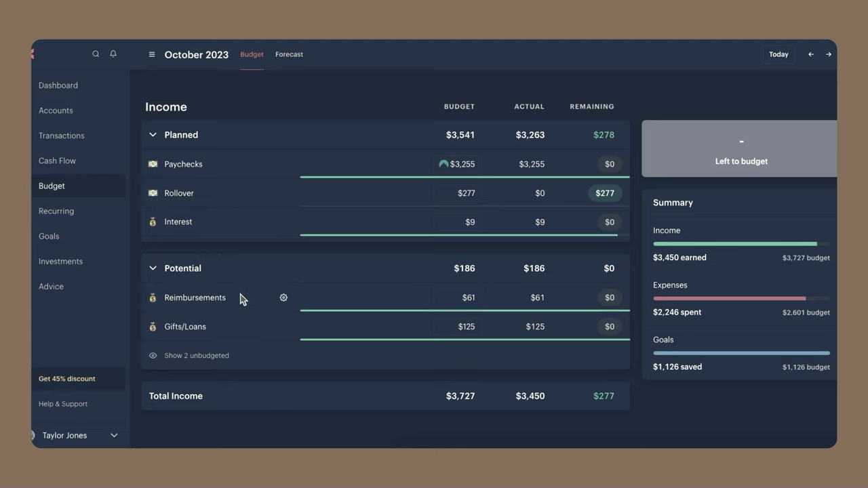
# Review October's Interest income transactions and open the $4.96 Capital One interest transaction to see its assigned goal
pyautogui.click(171, 223)
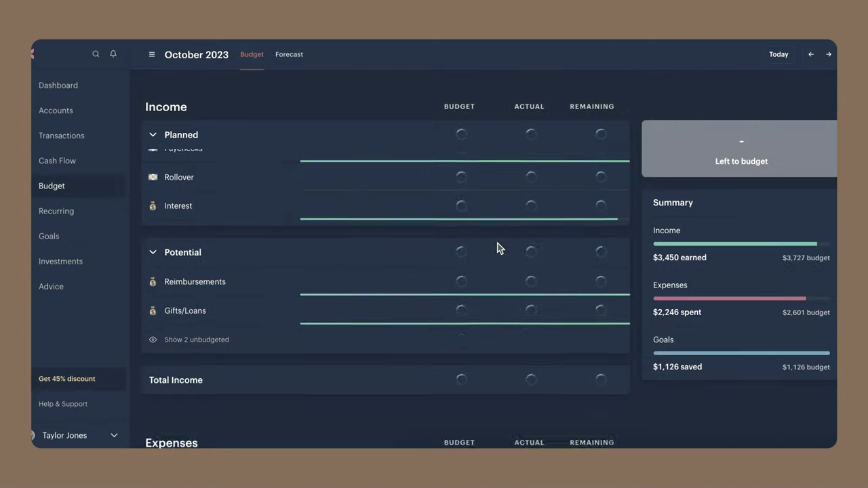
pyautogui.scroll(-5, 496, 248)
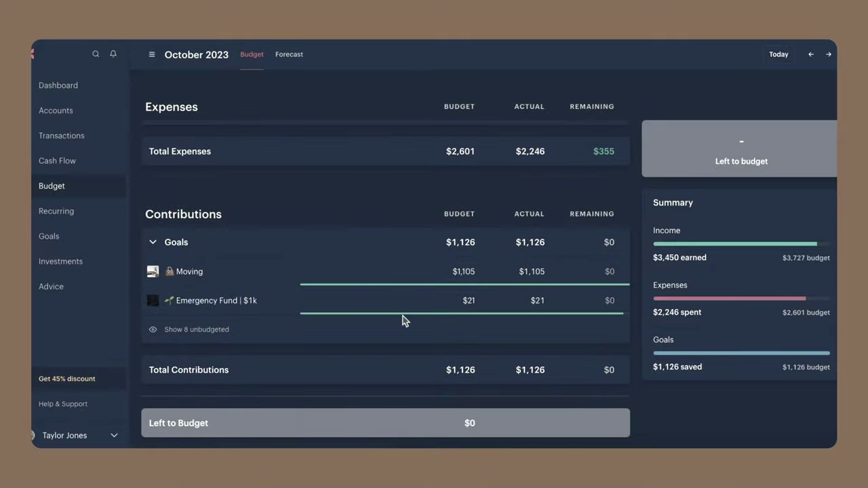
pyautogui.scroll(5, 529, 237)
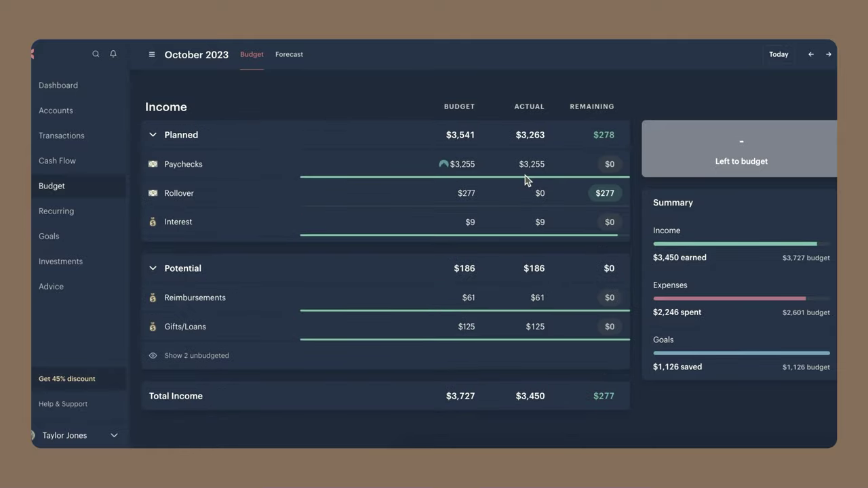
pyautogui.click(184, 225)
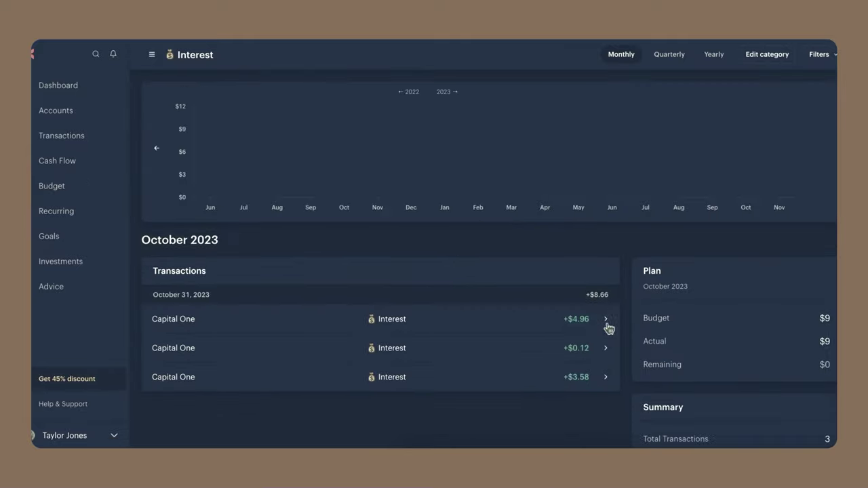
pyautogui.click(607, 323)
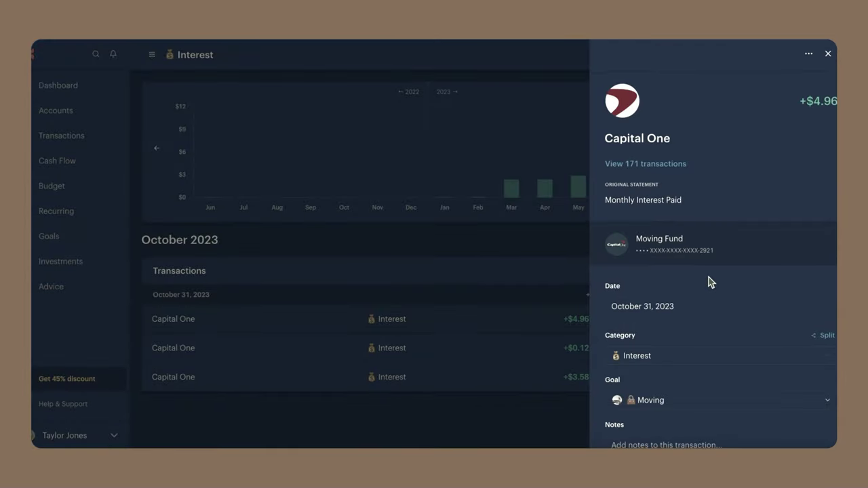
# Open the Moving goal from the budget's contributions and review its October 2023 transactions, including transfers and interest
pyautogui.scroll(-2, 709, 281)
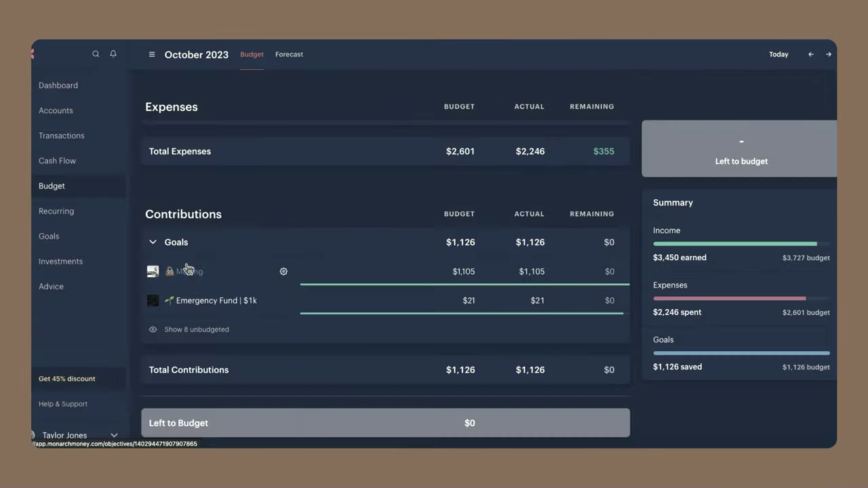
pyautogui.click(190, 278)
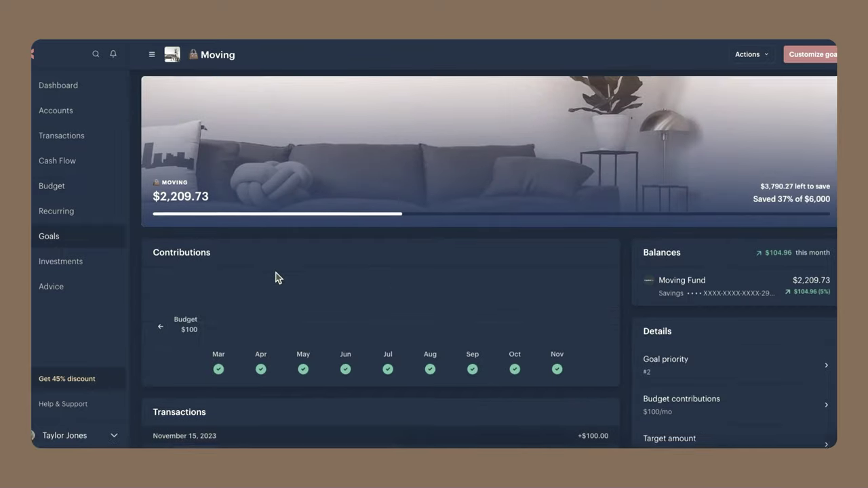
pyautogui.scroll(-3, 276, 276)
pyautogui.scroll(-2, 285, 280)
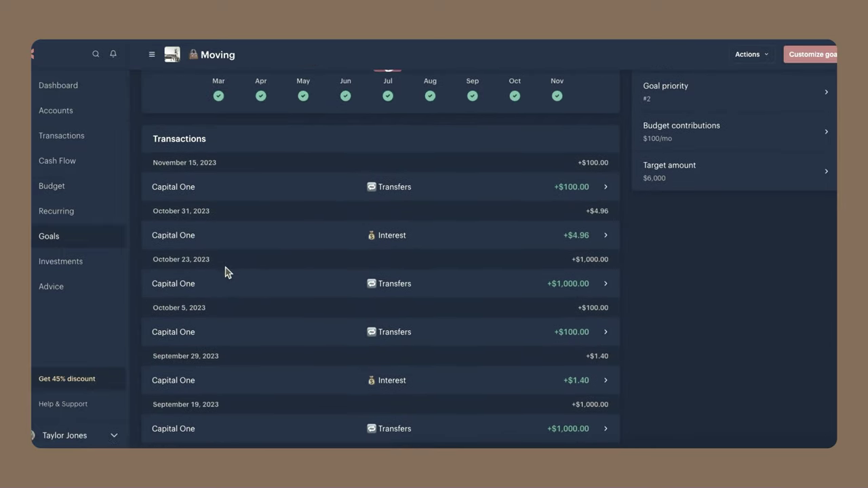
pyautogui.moveTo(154, 210); pyautogui.dragTo(619, 333)
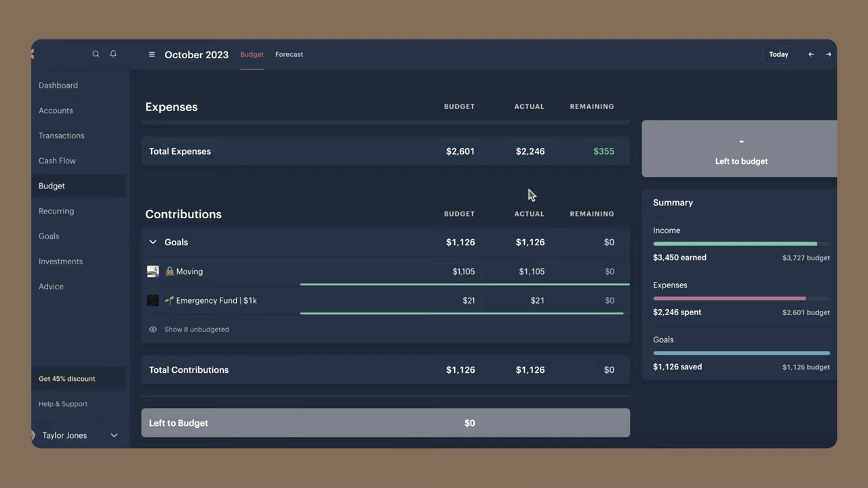
# Set the Moving goal's October contribution budget to $1,100 and check the left-to-budget breakdown
pyautogui.scroll(1, 529, 190)
pyautogui.click(473, 275)
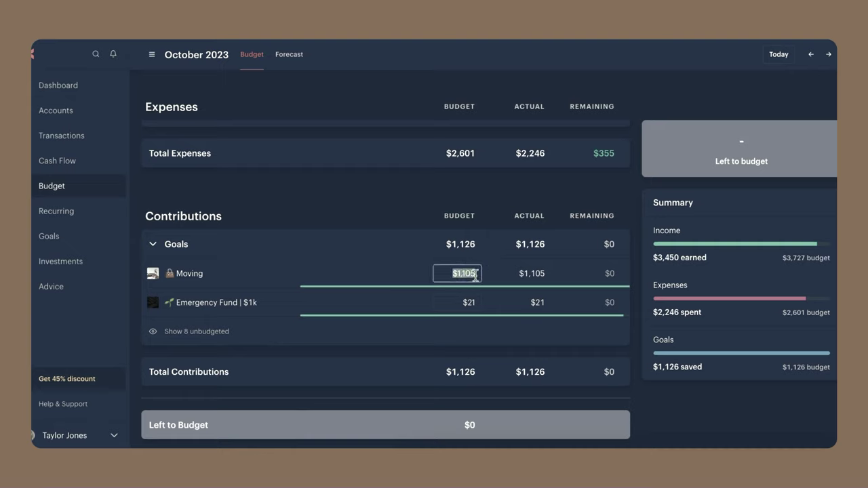
pyautogui.write('1100')
pyautogui.press('Return')
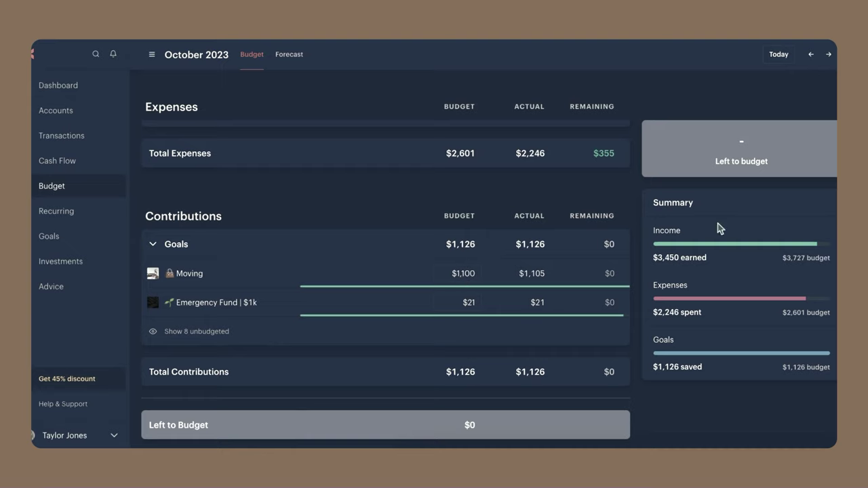
pyautogui.moveTo(751, 140)
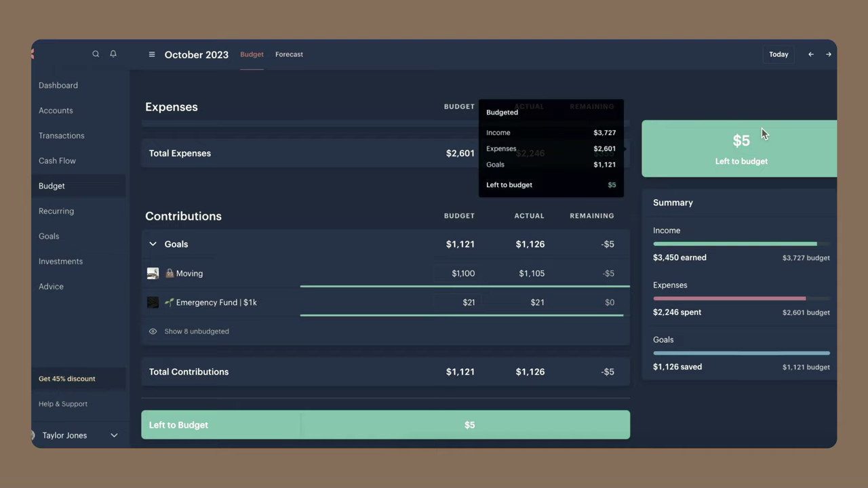
# Set the Moving goal's October contribution budget back to $1,105 to match its actual contributions
pyautogui.click(468, 274)
pyautogui.write('1,10')
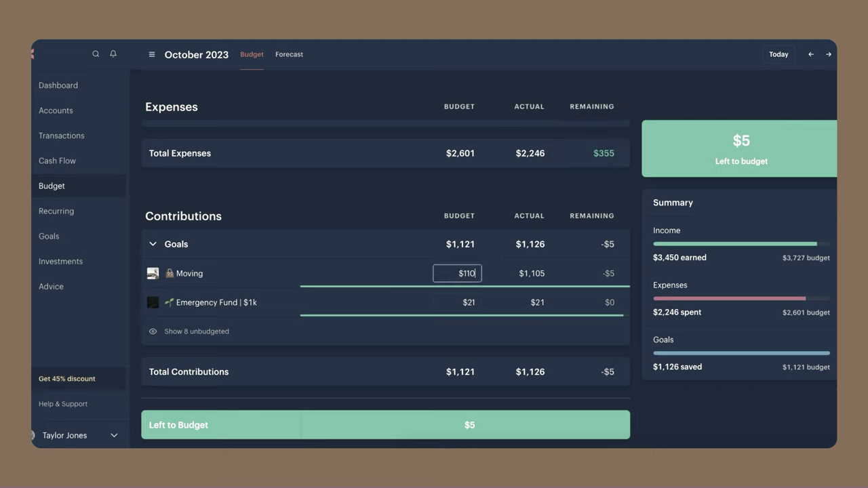
pyautogui.write('5')
pyautogui.click(631, 203)
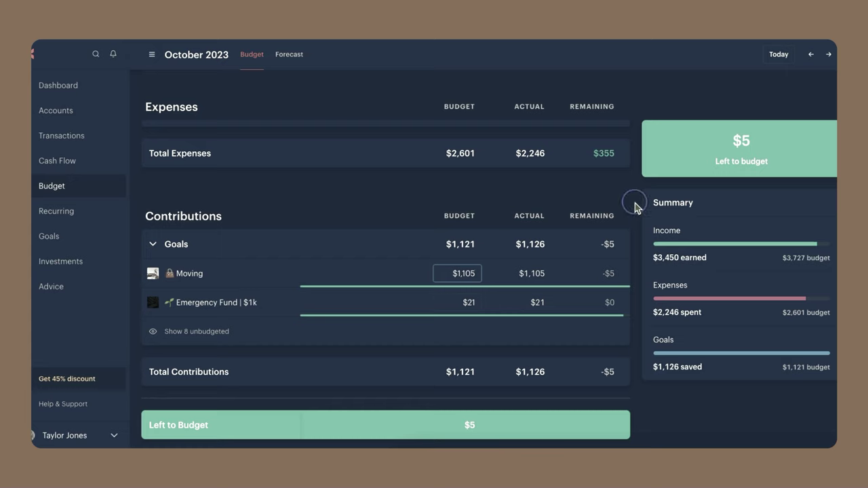